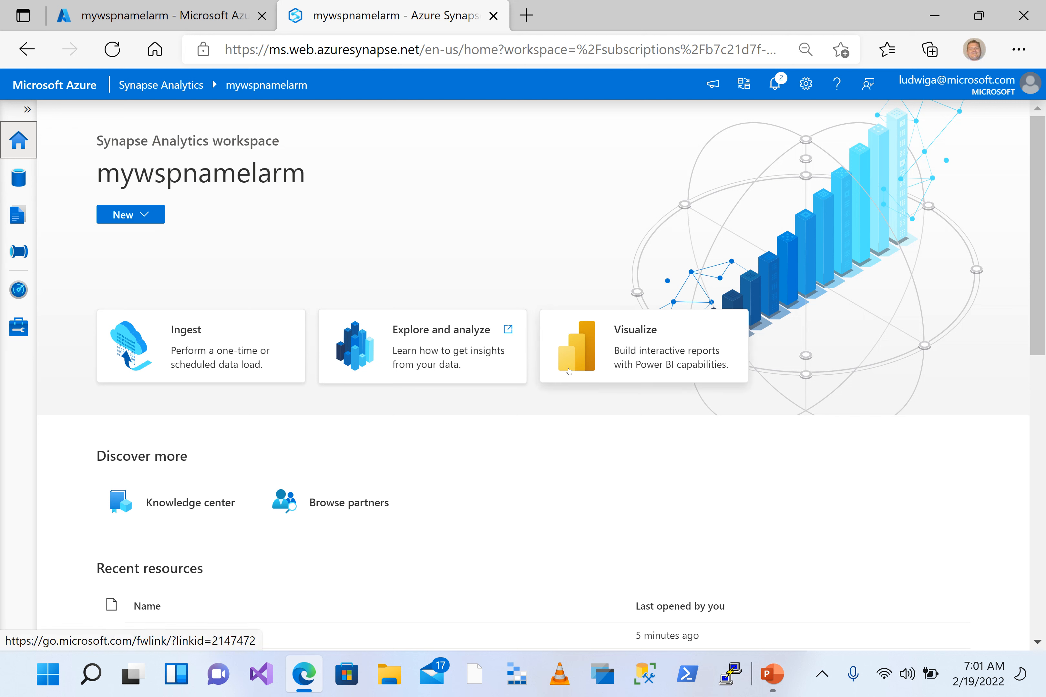
# Step: Check which new resource types the workspace offers, and open the recent script Query data with SQL
pyautogui.click(131, 215)
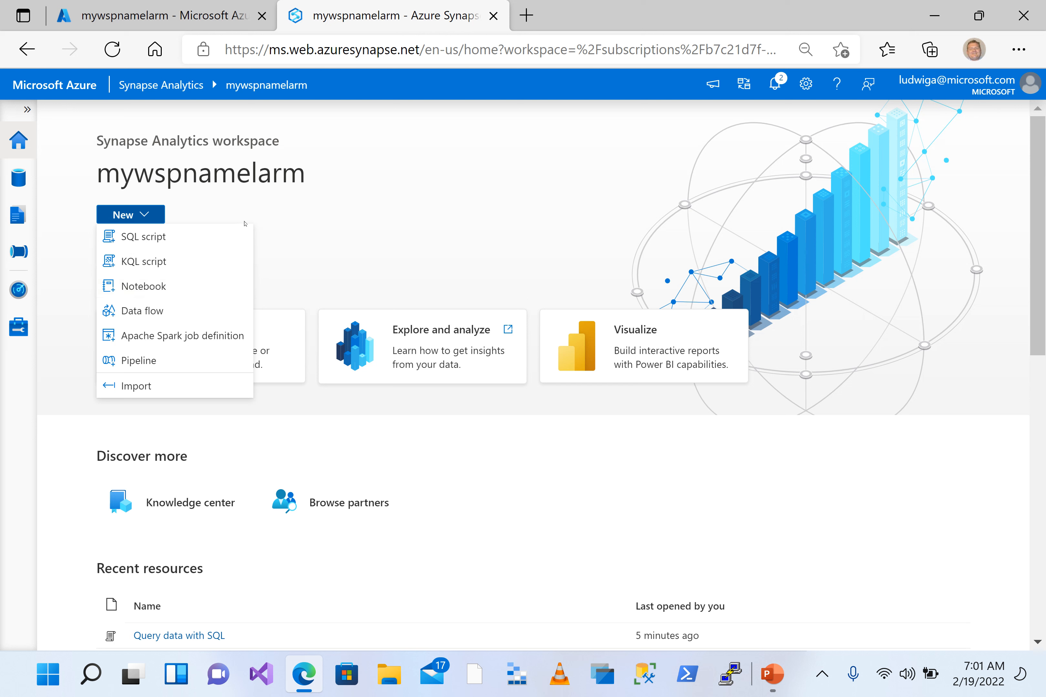
pyautogui.click(276, 215)
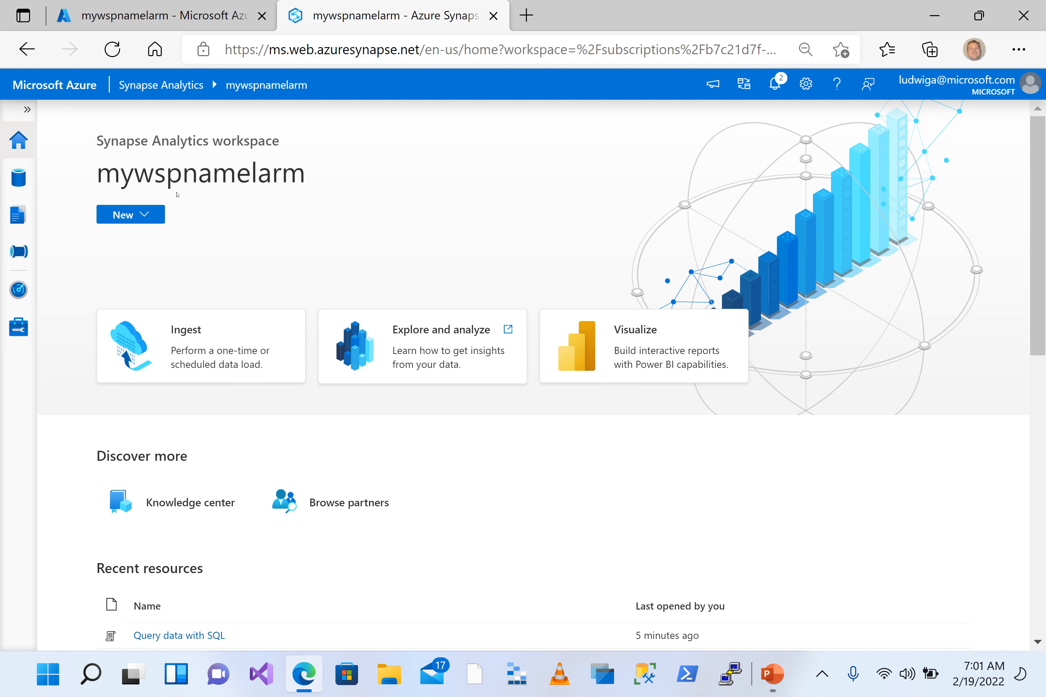
pyautogui.click(178, 635)
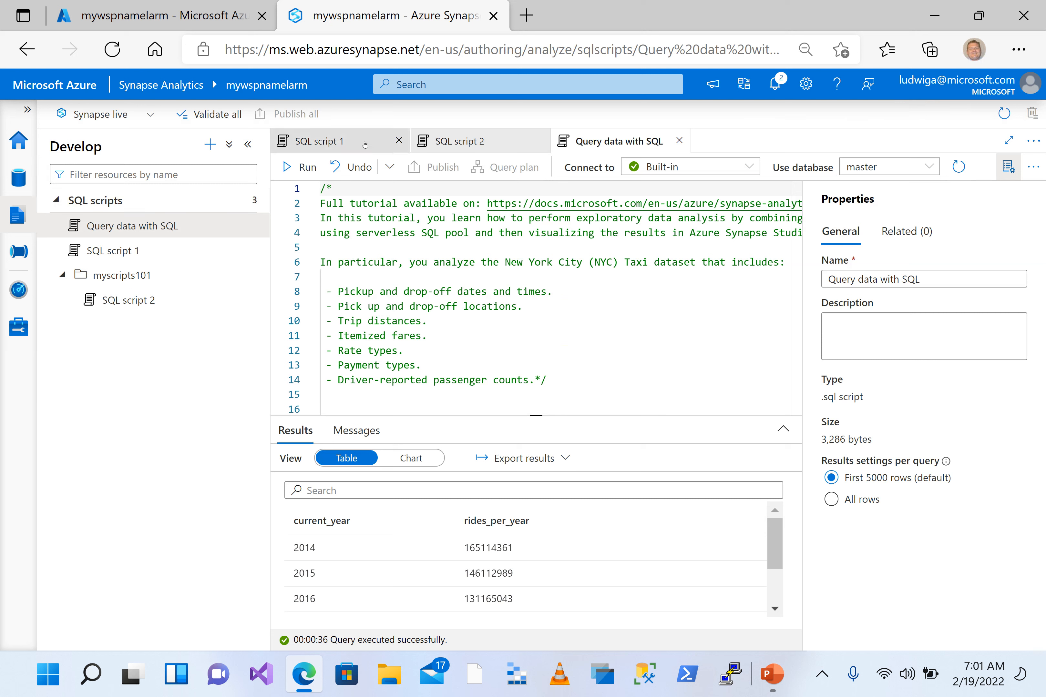
# Step: Look over SQL script 1 and the types of resource that can be added, and add a new SQL script
pyautogui.click(212, 145)
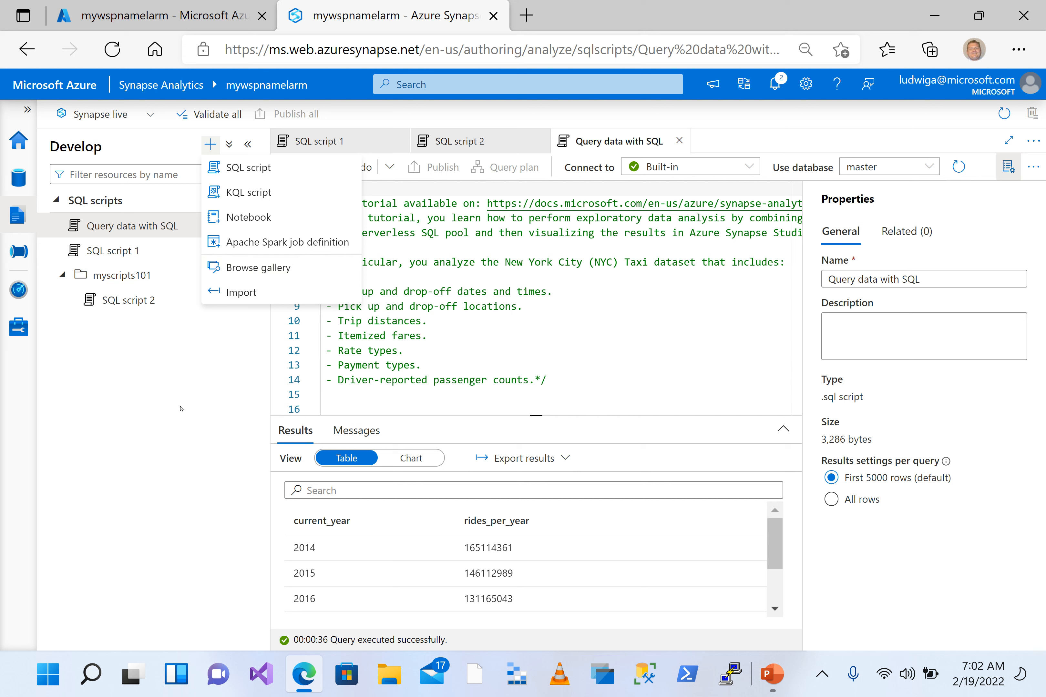
pyautogui.press('Escape')
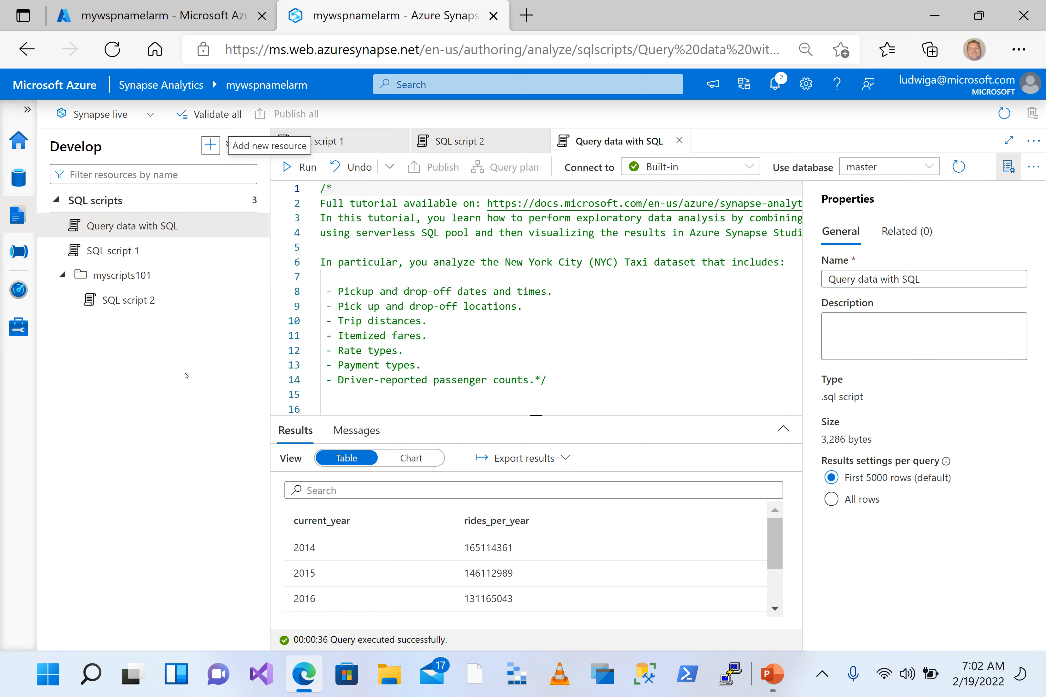
pyautogui.click(339, 148)
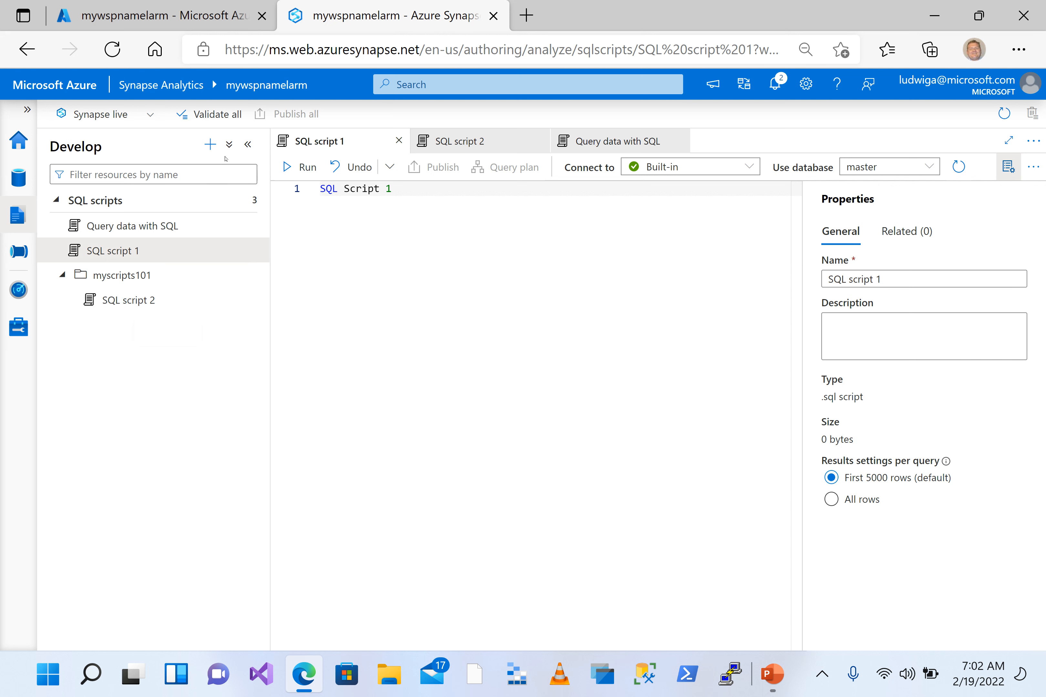
pyautogui.click(210, 145)
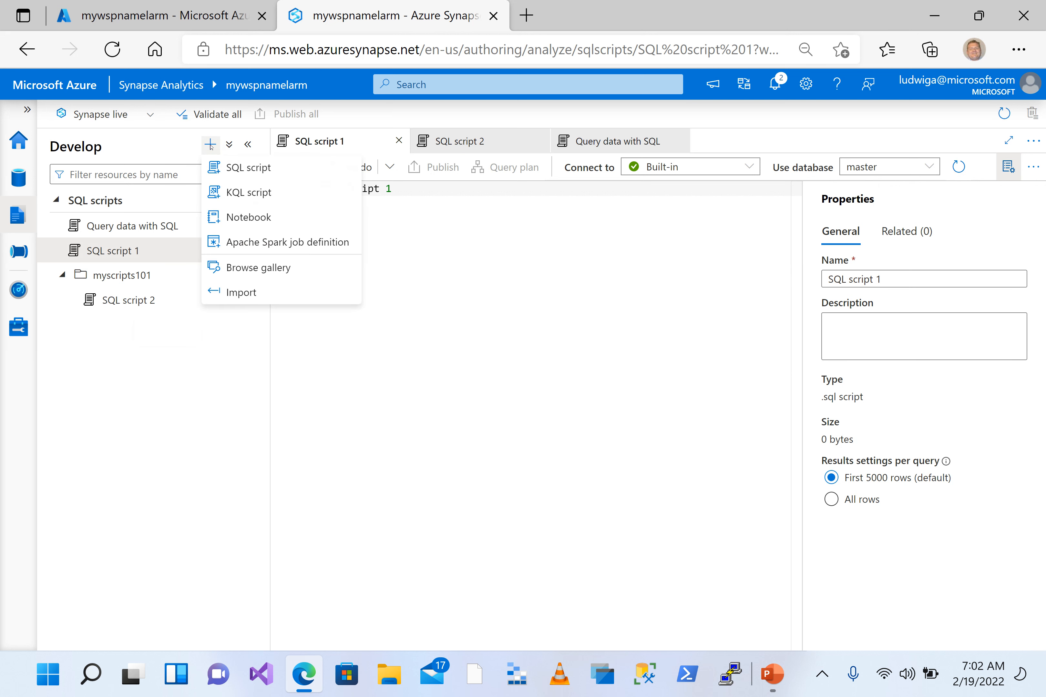
pyautogui.click(247, 166)
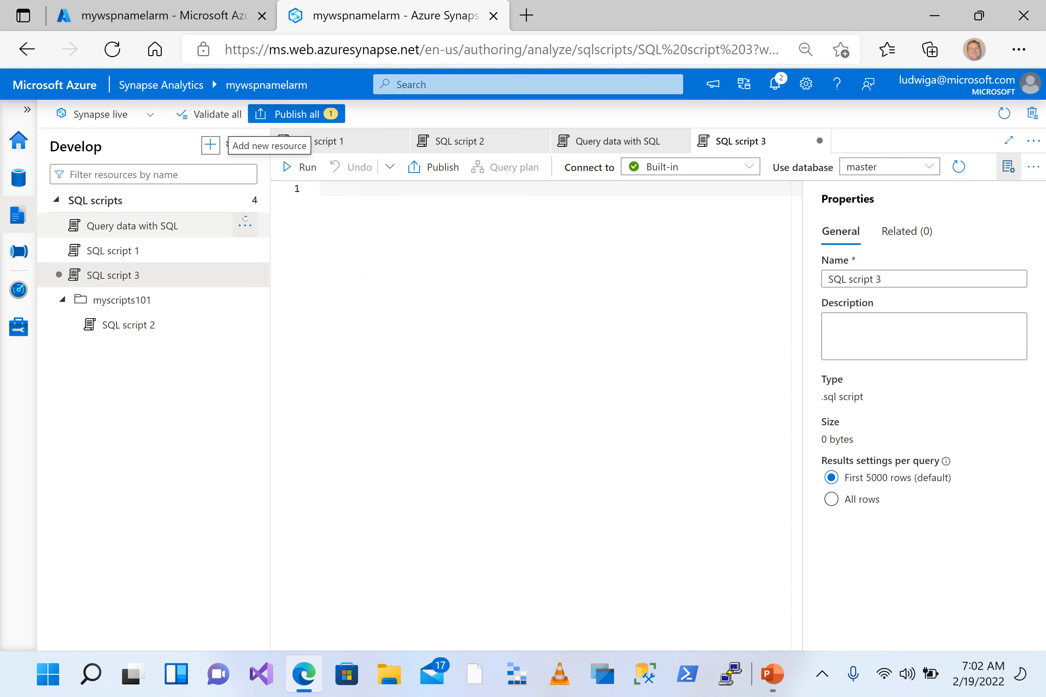
# Step: Create a folder named testfolder under SQL scripts
pyautogui.click(245, 203)
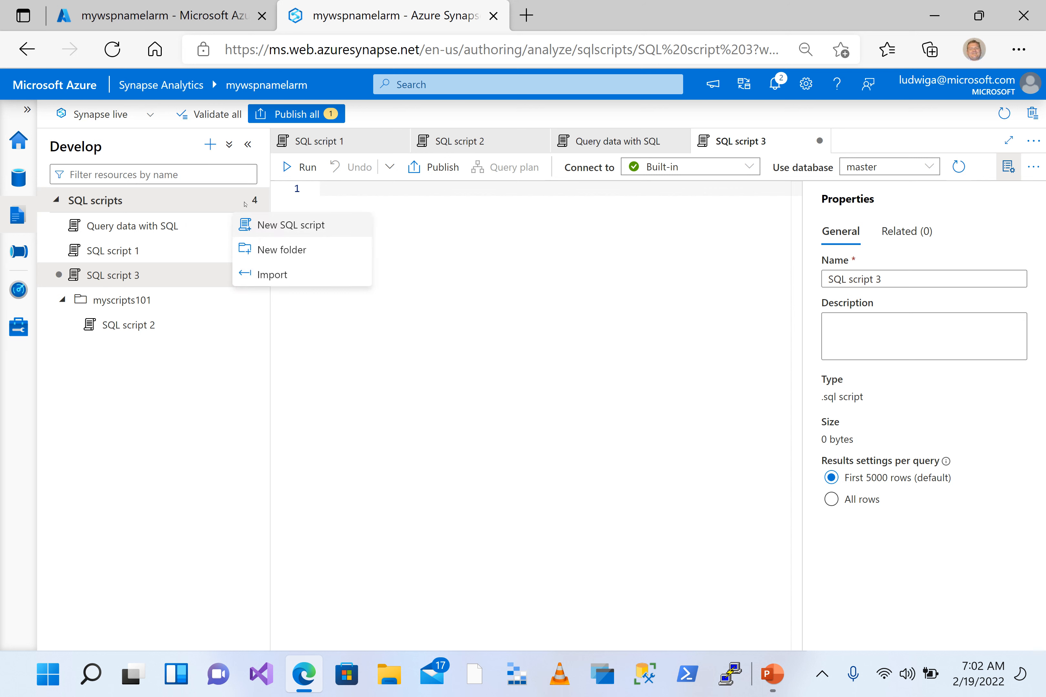
pyautogui.click(290, 249)
pyautogui.write('testfolder')
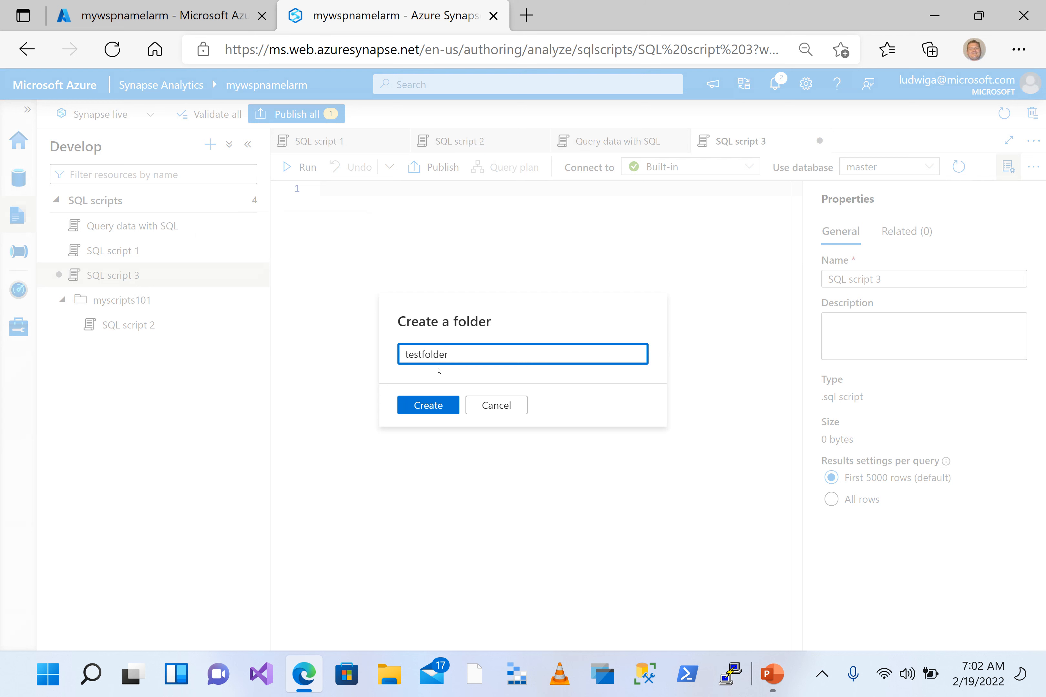
pyautogui.click(427, 409)
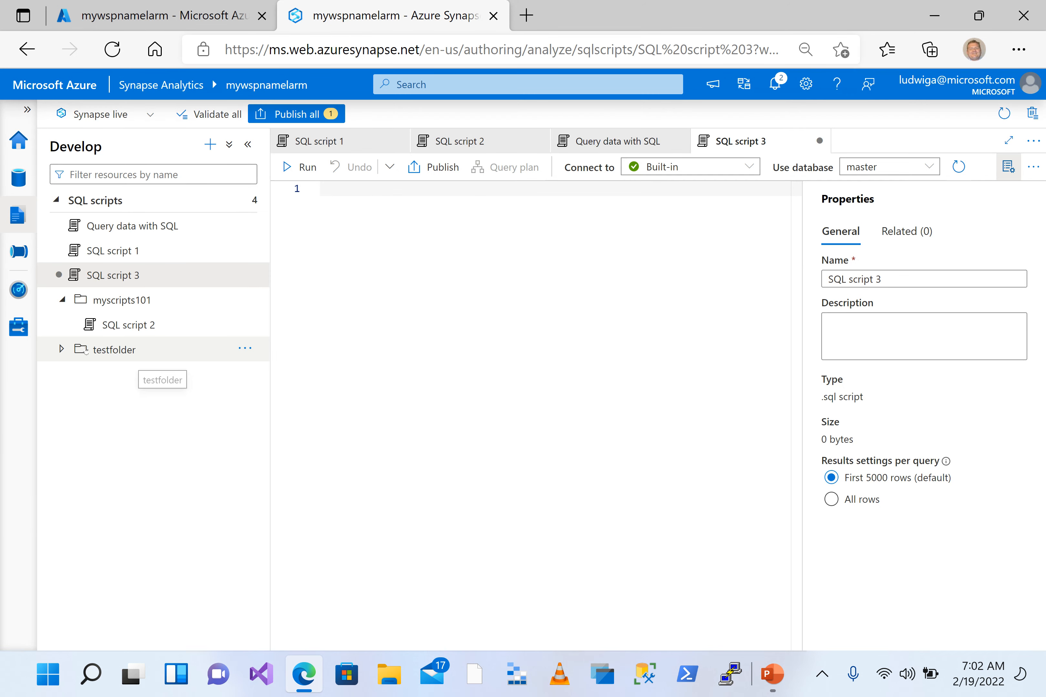
# Step: Expand testfolder and move SQL script 3 and Query data with SQL into it
pyautogui.click(62, 350)
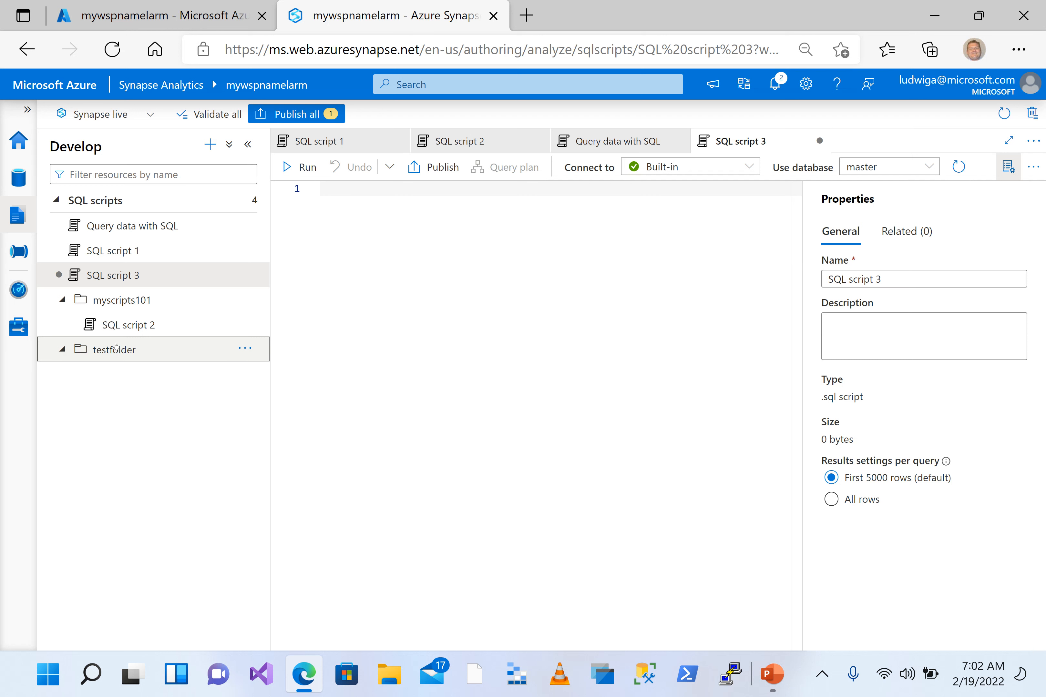
pyautogui.click(122, 281)
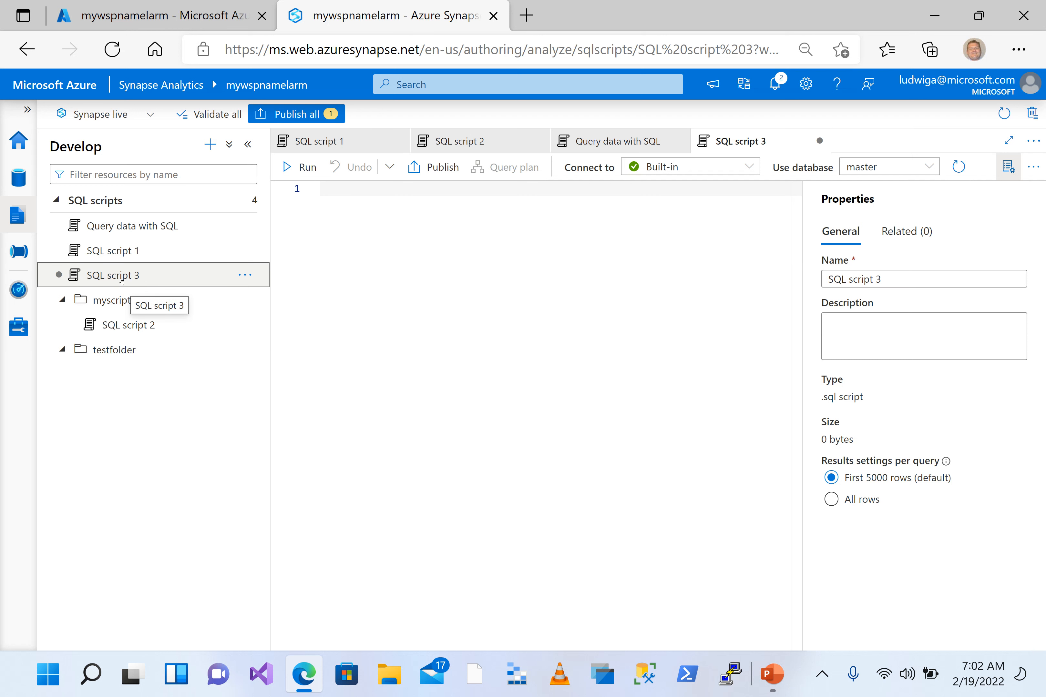
pyautogui.moveTo(122, 281); pyautogui.dragTo(148, 358)
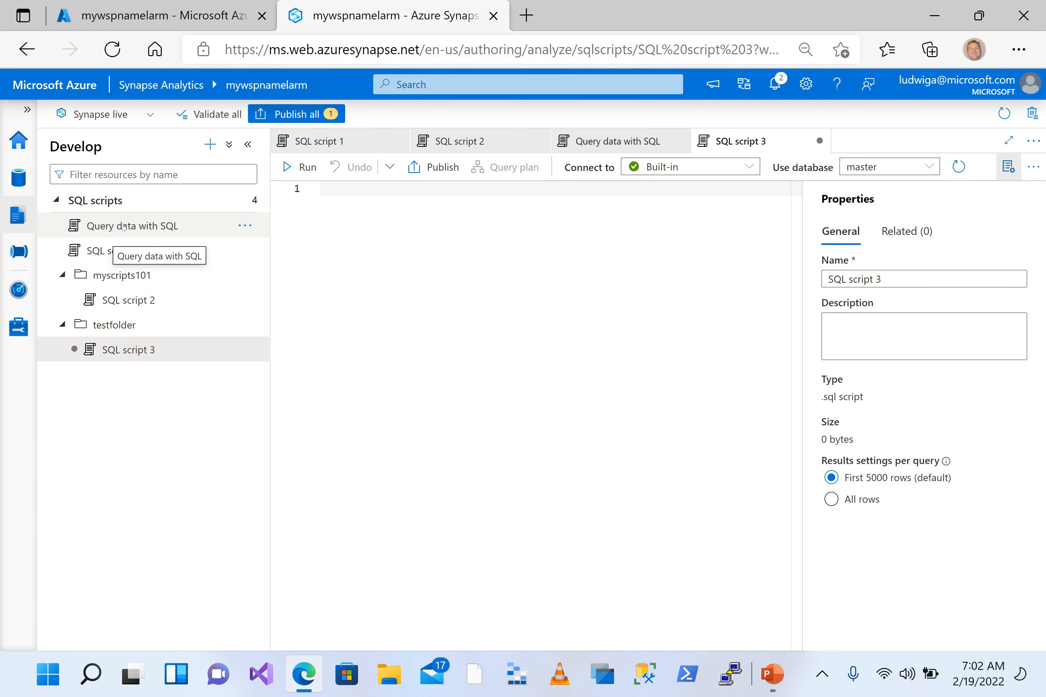
pyautogui.moveTo(124, 227); pyautogui.dragTo(134, 332)
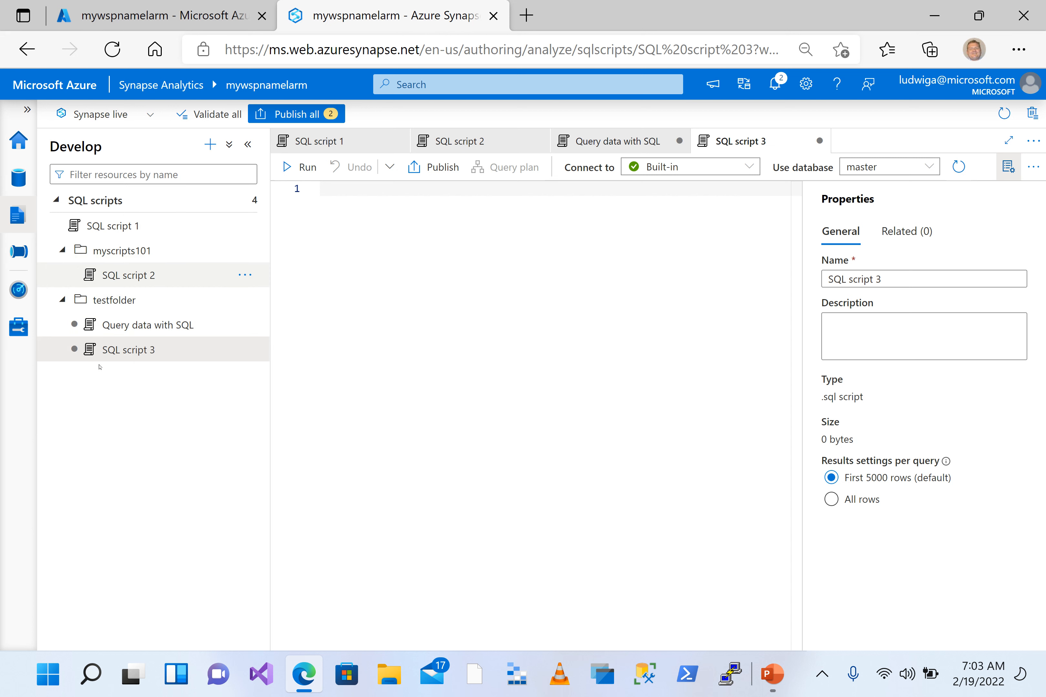
# Step: Collapse the myscripts101 folder and view the actions available for testfolder
pyautogui.click(62, 250)
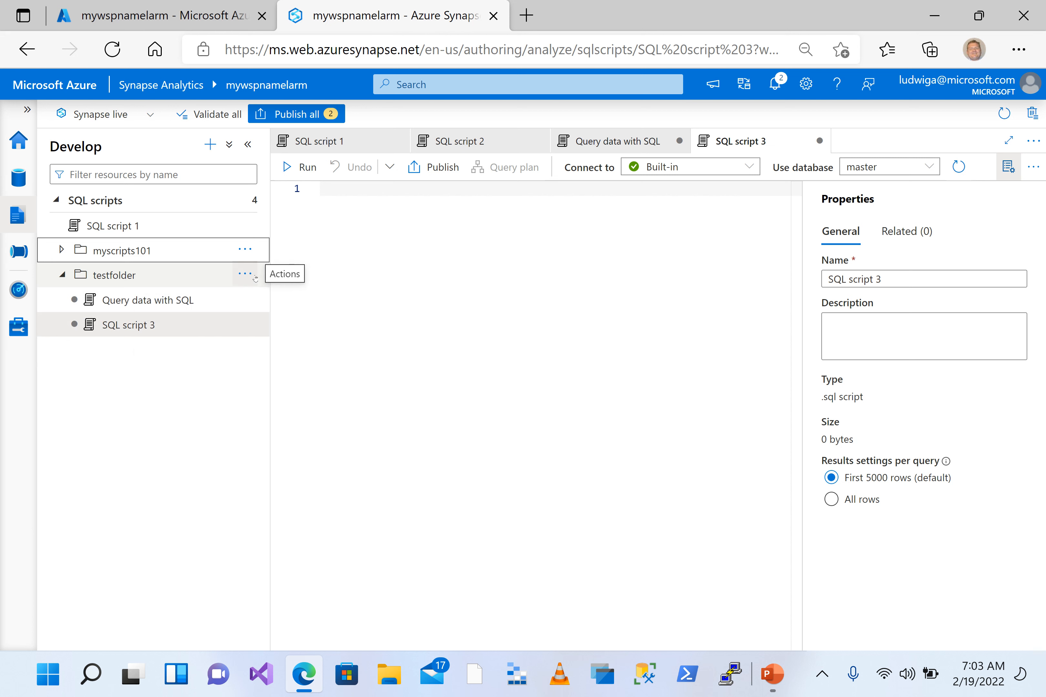
pyautogui.click(254, 274)
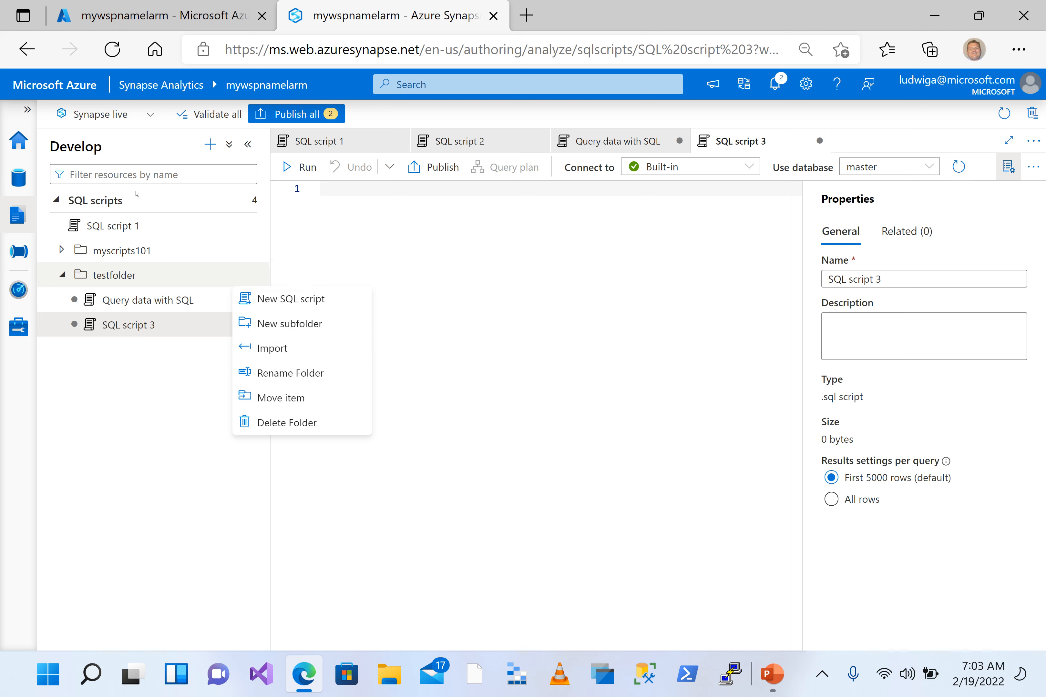
pyautogui.click(98, 160)
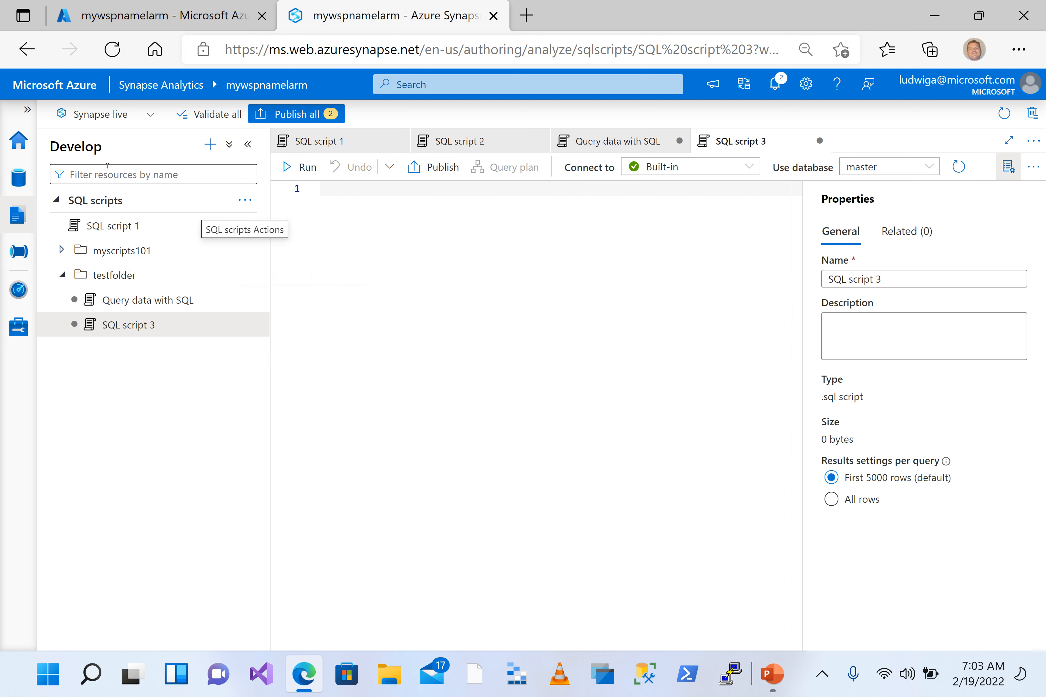
# Step: Filter the Develop resources by the name "query", and clear the filter again
pyautogui.click(107, 165)
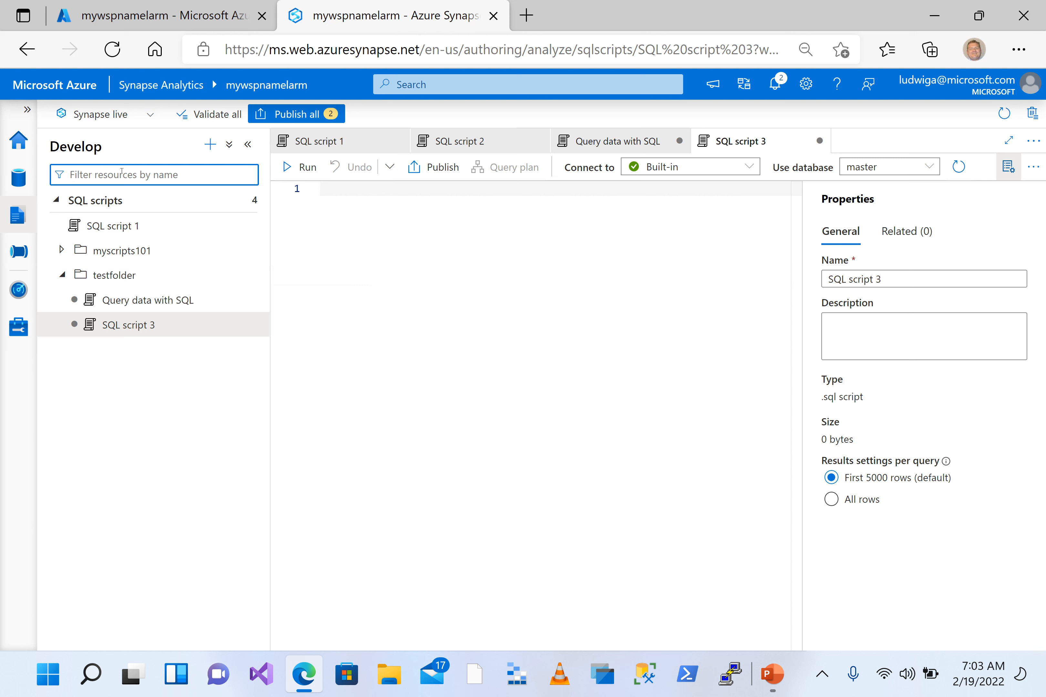
pyautogui.write('query')
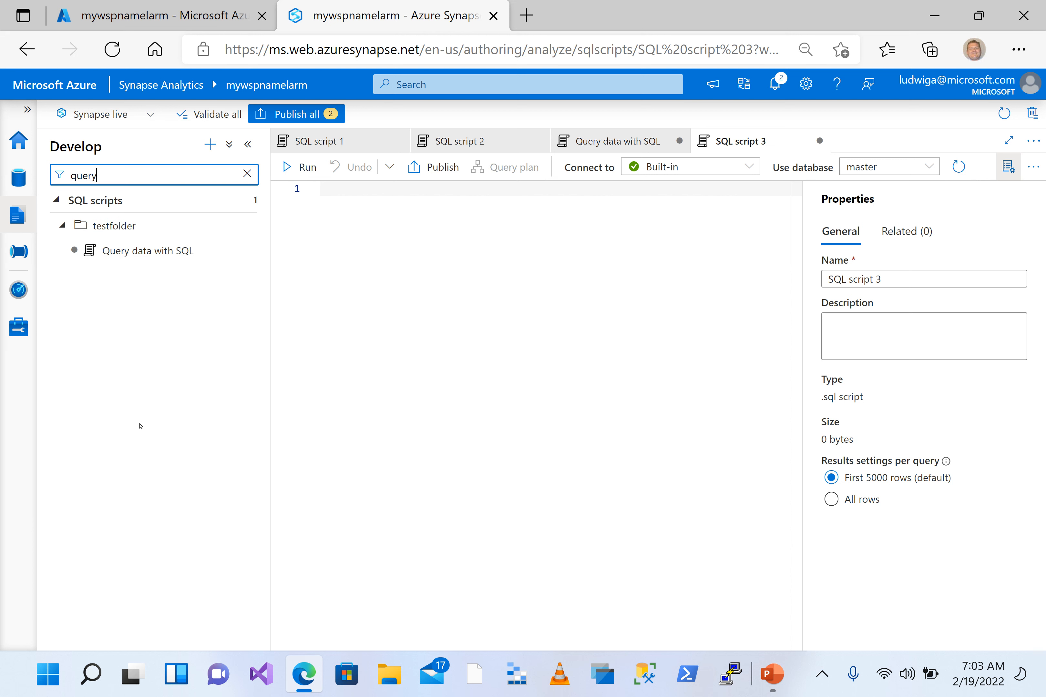
pyautogui.press('BackSpace')
pyautogui.press('BackSpace')
pyautogui.press('BackSpace')
pyautogui.press('BackSpace')
pyautogui.press('BackSpace')
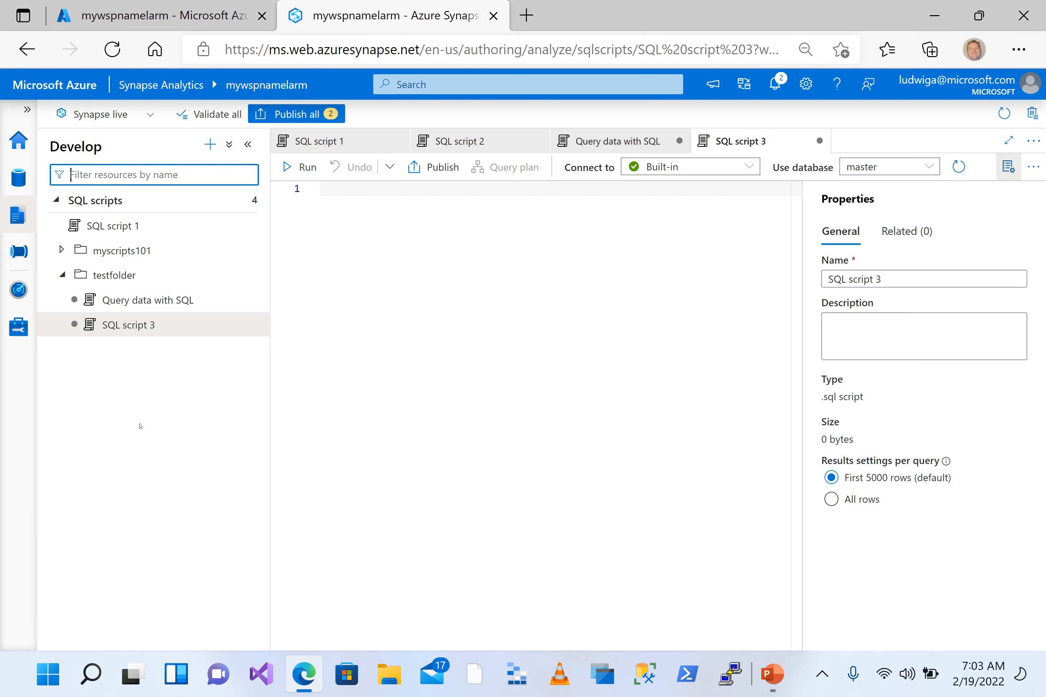
# Step: Go through the open scripts SQL script 3, SQL script 1 and SQL script 2, ending on Query data with SQL
pyautogui.click(341, 325)
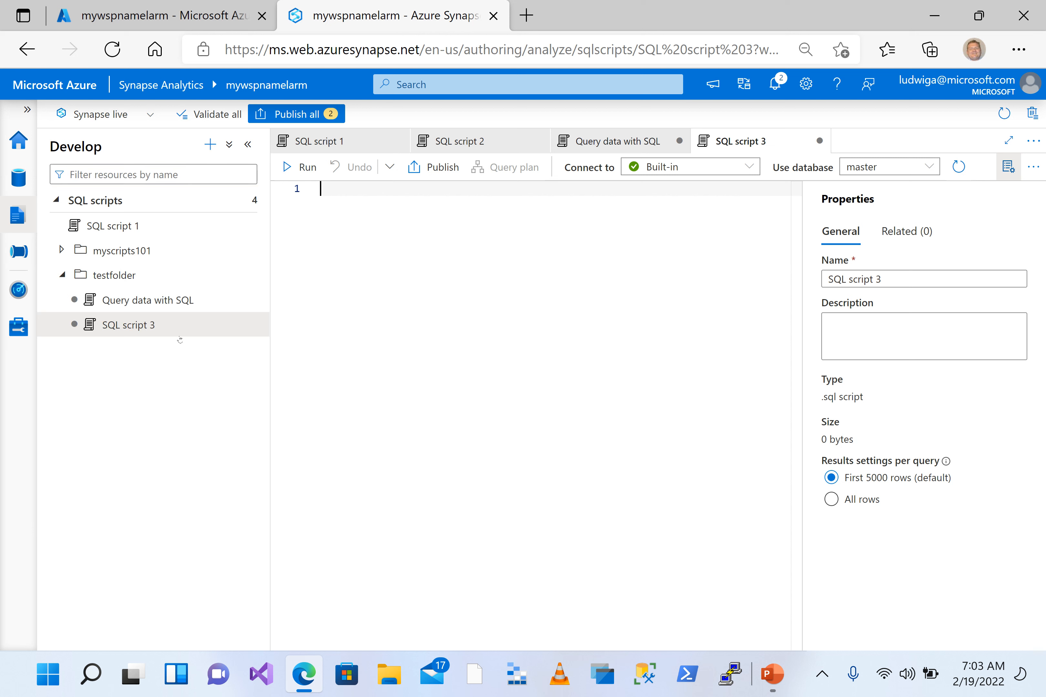
pyautogui.click(137, 326)
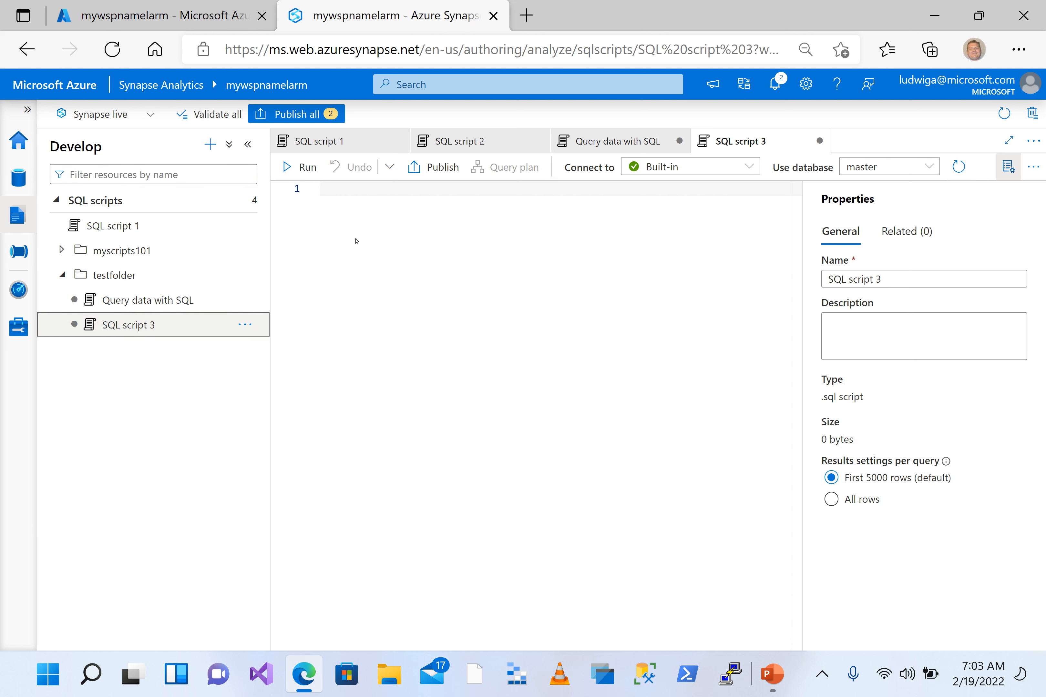
pyautogui.click(325, 140)
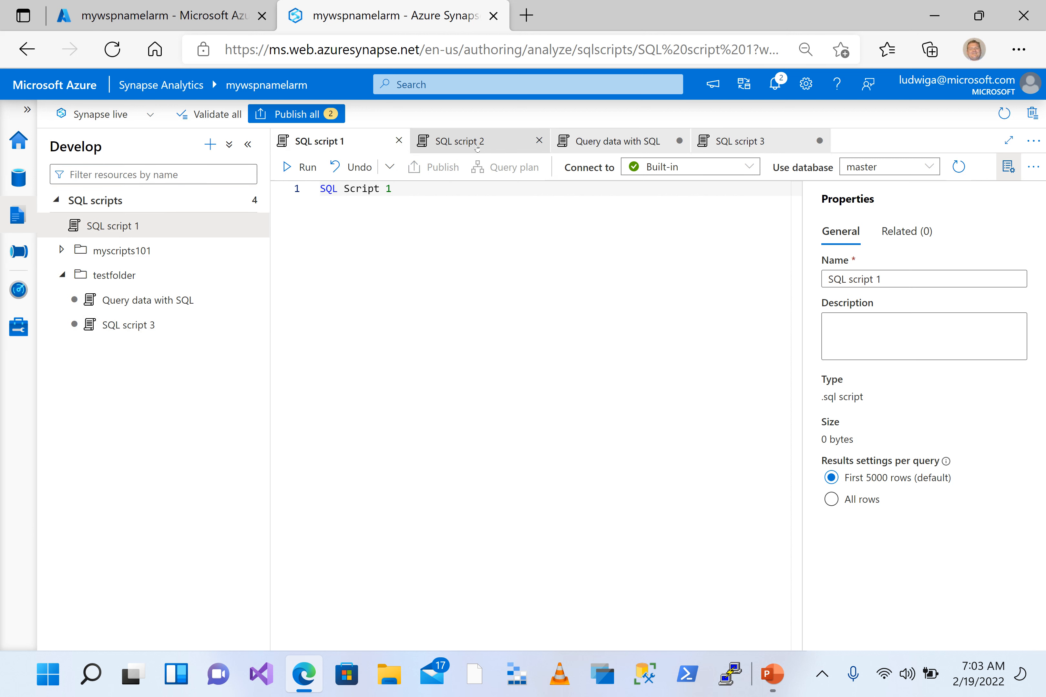
pyautogui.click(477, 149)
pyautogui.click(597, 137)
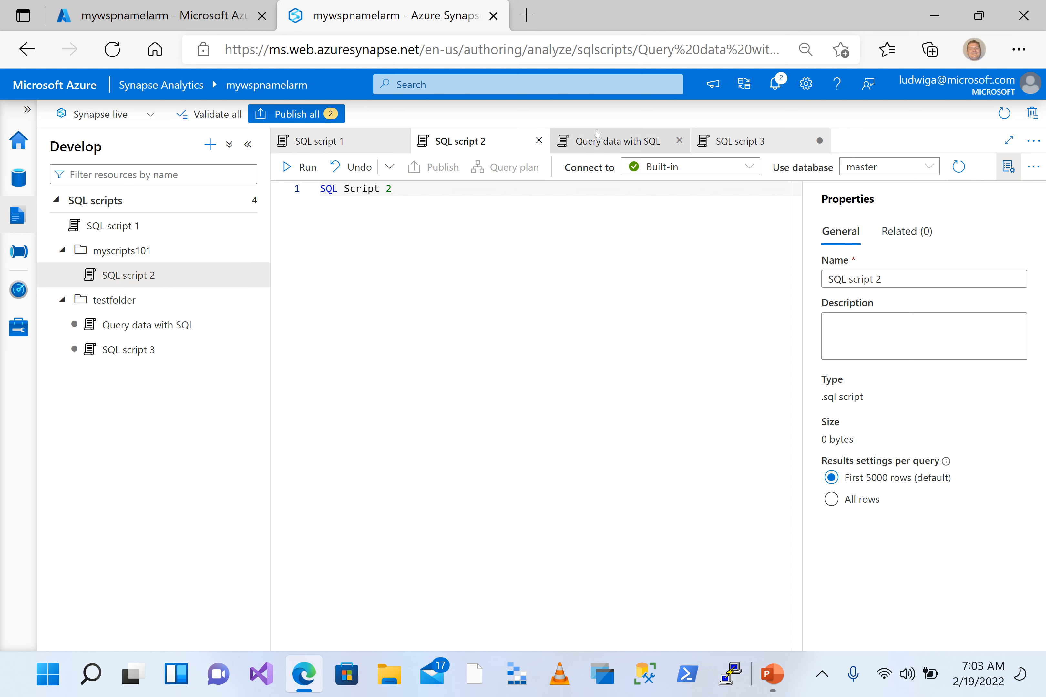
# Step: Read through the introductory comment of Query data with SQL line by line, from the tutorial link to the rate types
pyautogui.click(429, 232)
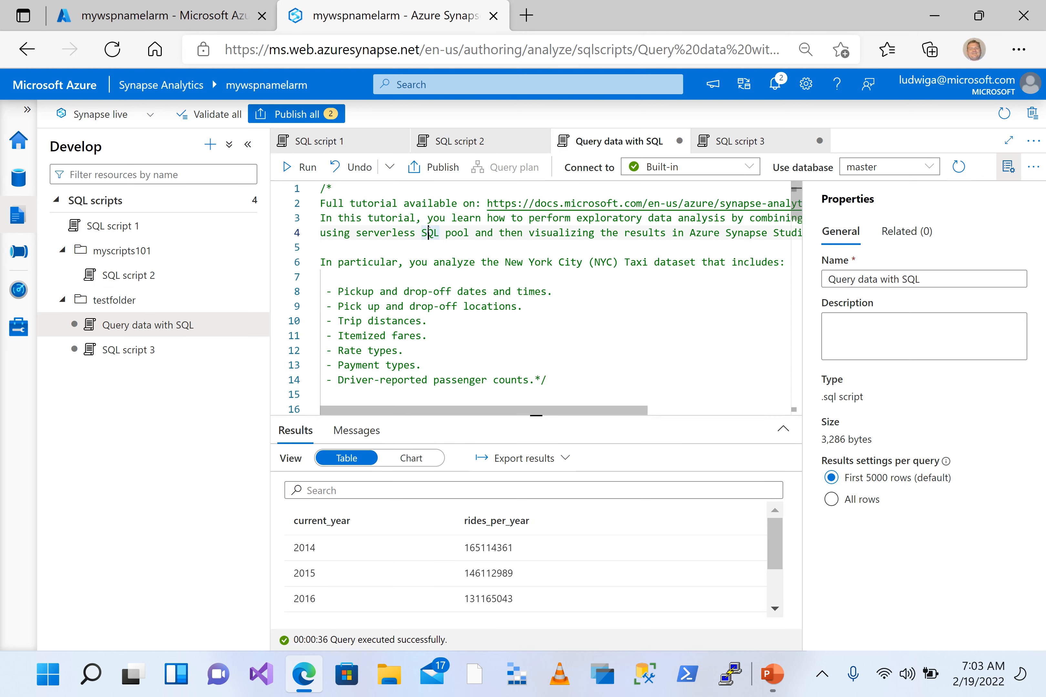
pyautogui.click(384, 262)
pyautogui.press('Up')
pyautogui.press('Up')
pyautogui.press('Up')
pyautogui.press('Up')
pyautogui.press('Up')
pyautogui.press('Home')
pyautogui.press('Down')
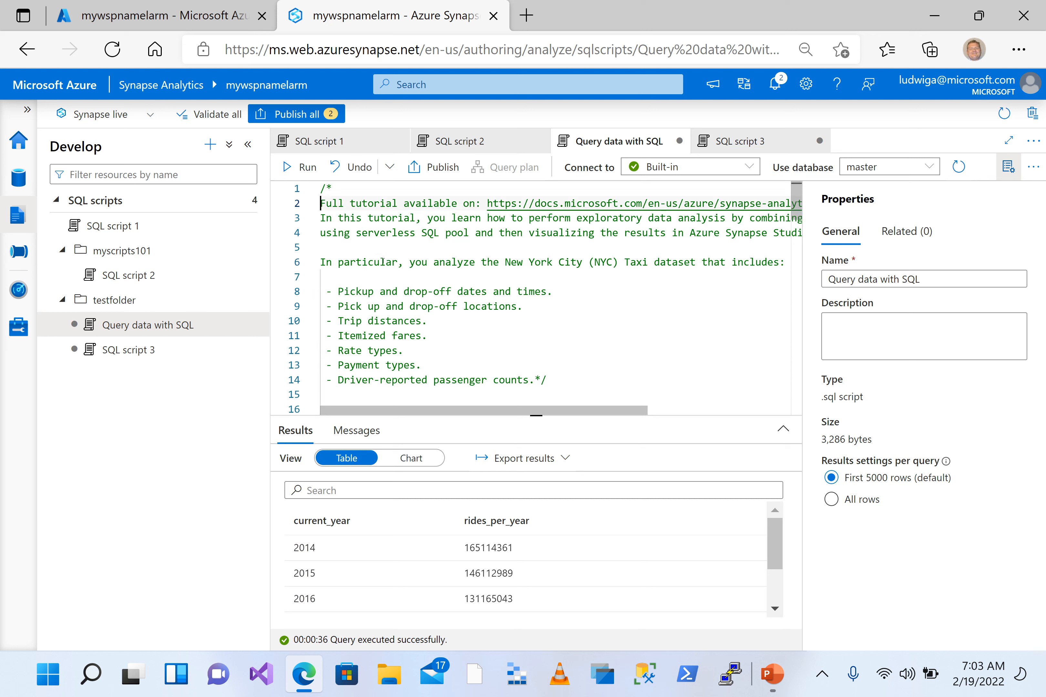
pyautogui.press('Down')
pyautogui.press('Down')
pyautogui.press('Down')
pyautogui.press('Down')
pyautogui.press('Down')
pyautogui.press('Down')
pyautogui.press('Down')
pyautogui.press('Down')
pyautogui.press('Down')
pyautogui.press('Down')
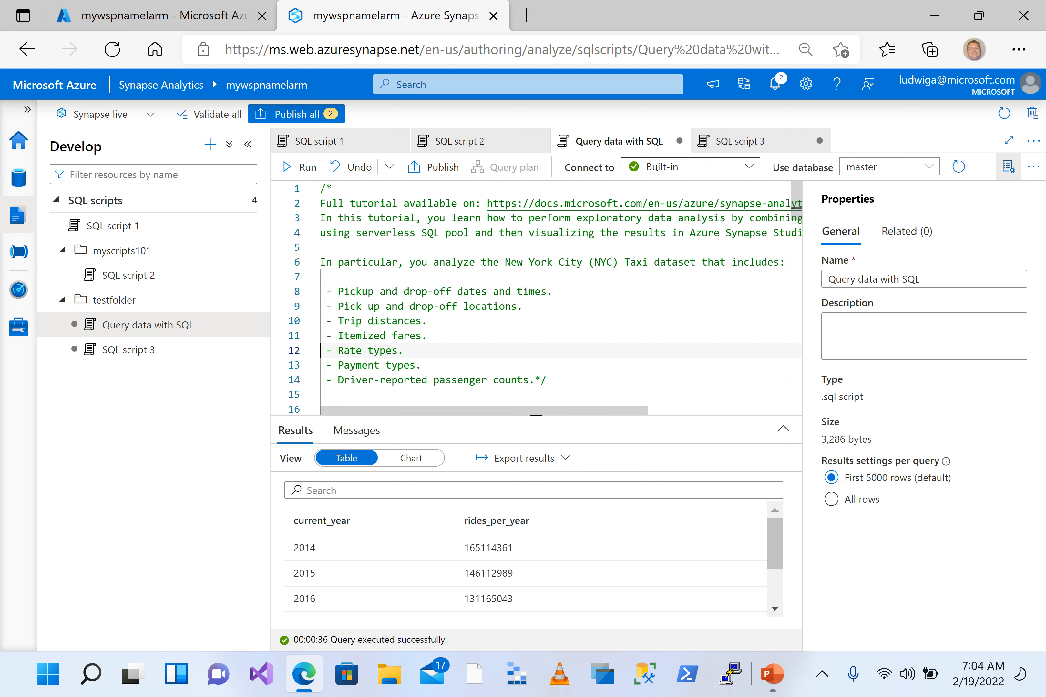
# Step: Check which SQL pools Query data with SQL can connect to, and switch to SQL script 3
pyautogui.click(669, 170)
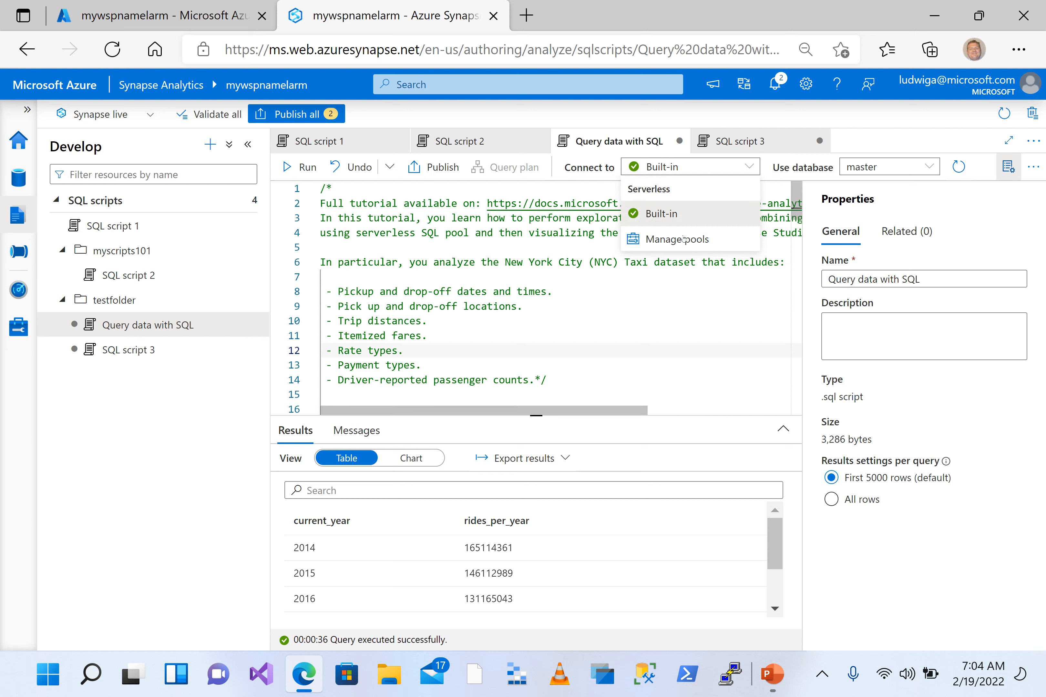
pyautogui.click(672, 309)
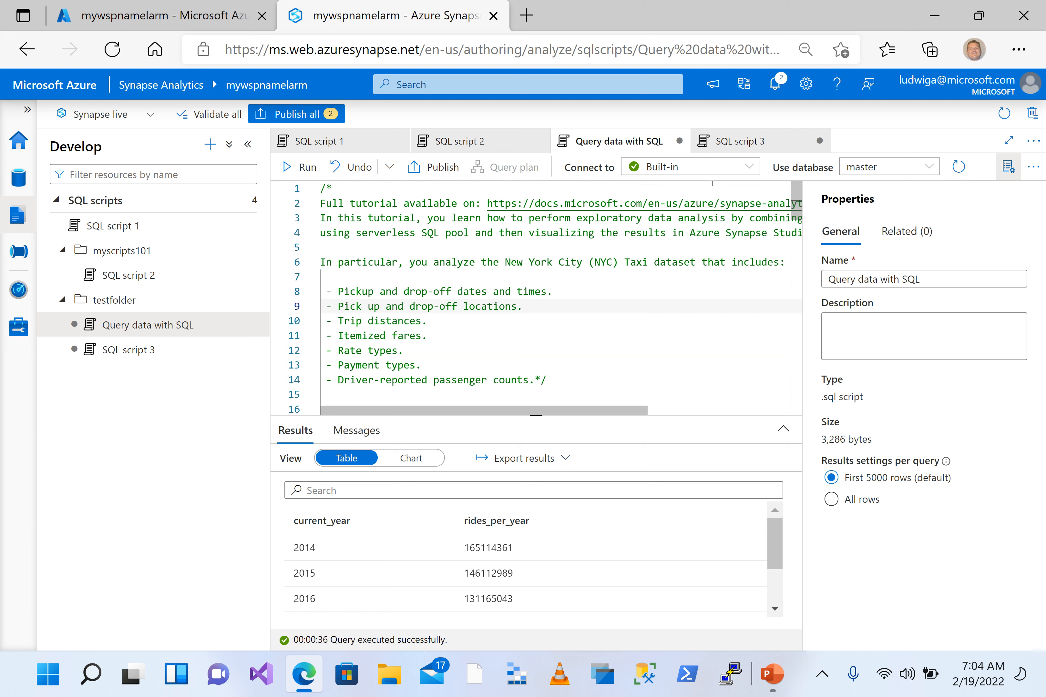
pyautogui.click(743, 142)
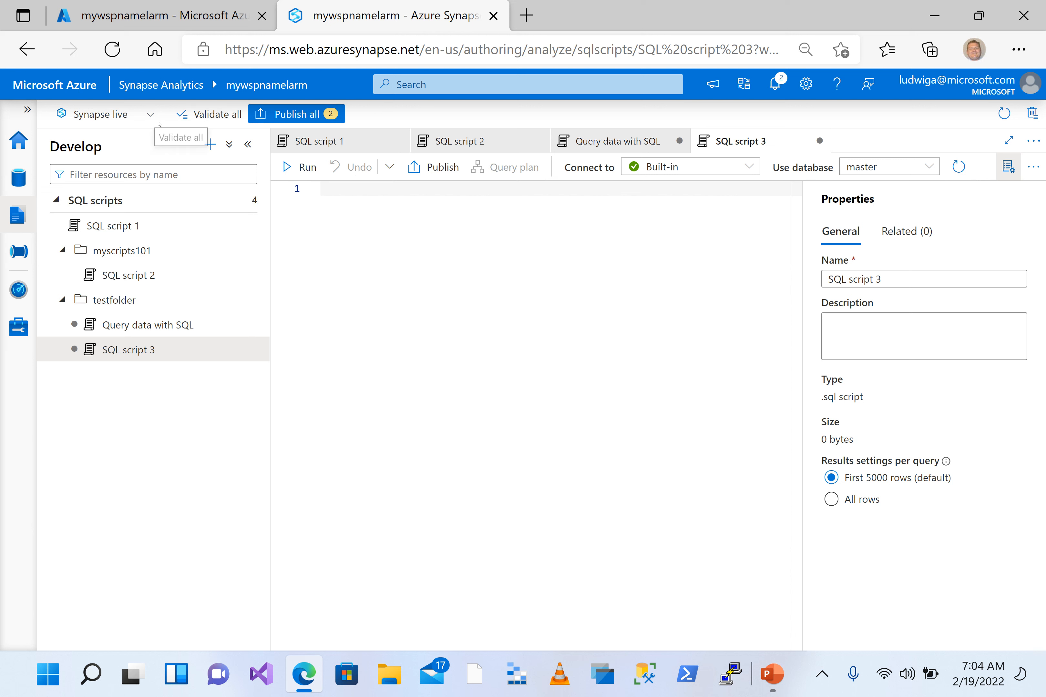
# Step: Show the choices for working in Synapse live or setting up a code repository
pyautogui.click(152, 116)
pyautogui.click(152, 115)
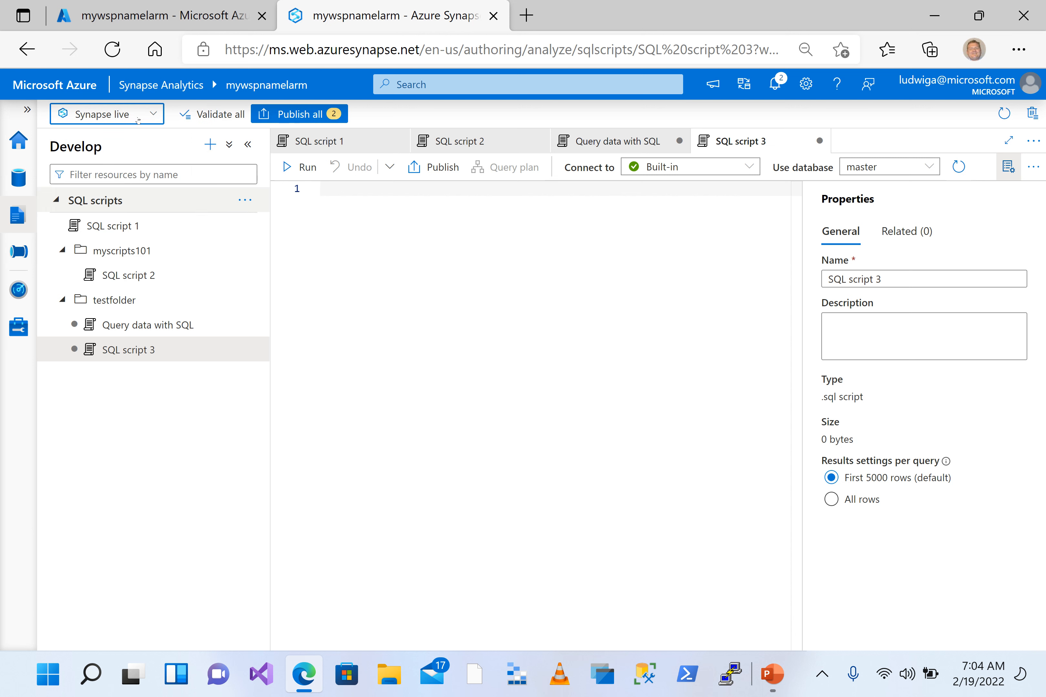
pyautogui.click(153, 115)
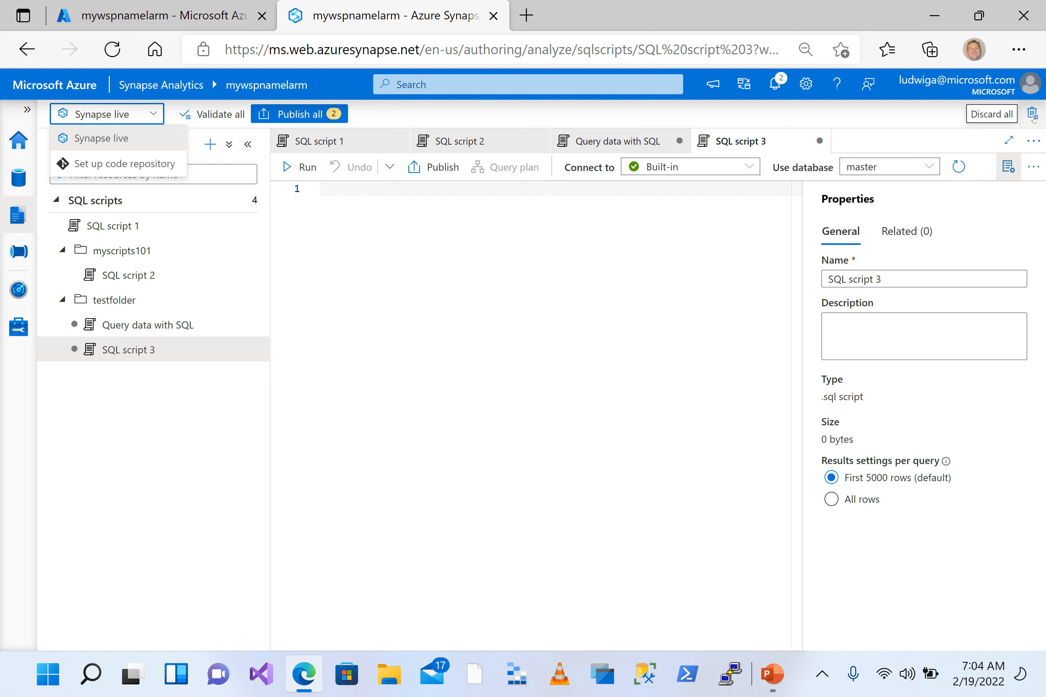
# Step: Check the options for closing or switching between open scripts, and expand the script editor to full screen
pyautogui.click(1031, 140)
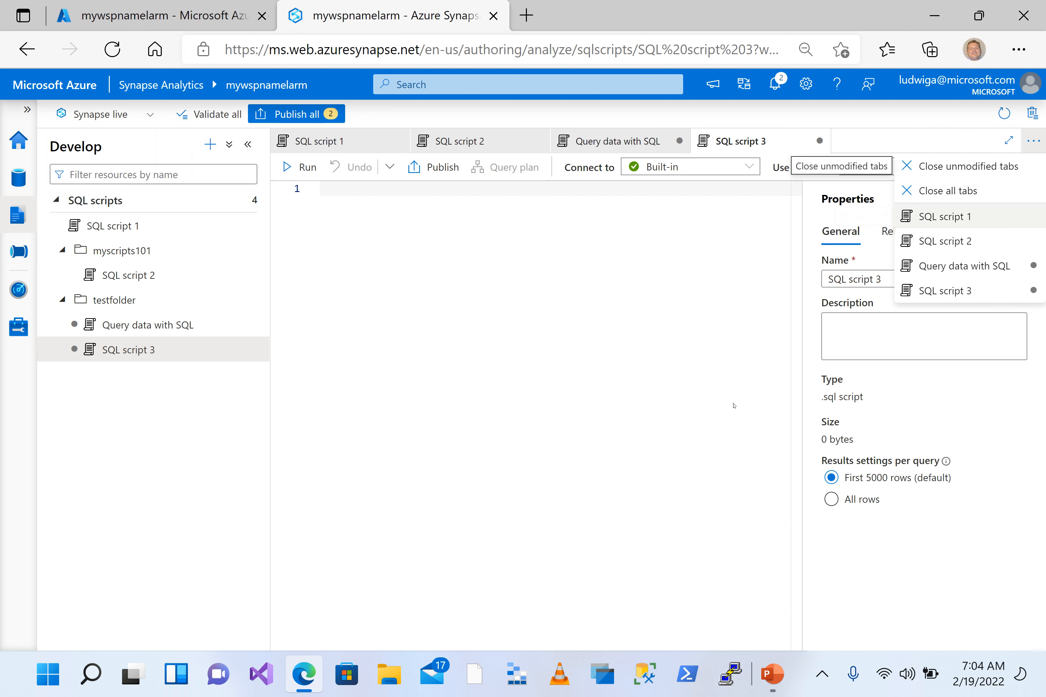
pyautogui.press('Escape')
pyautogui.click(1007, 140)
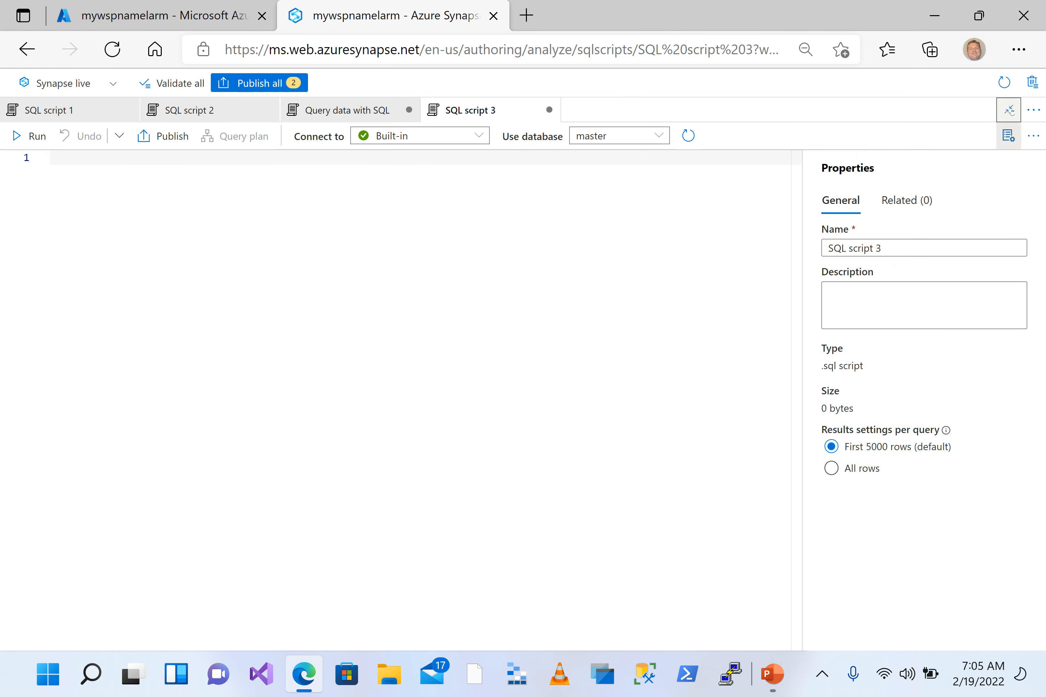
# Step: Exit the full-screen editor and show the context commands for the selected text in SQL script 1
pyautogui.click(1008, 110)
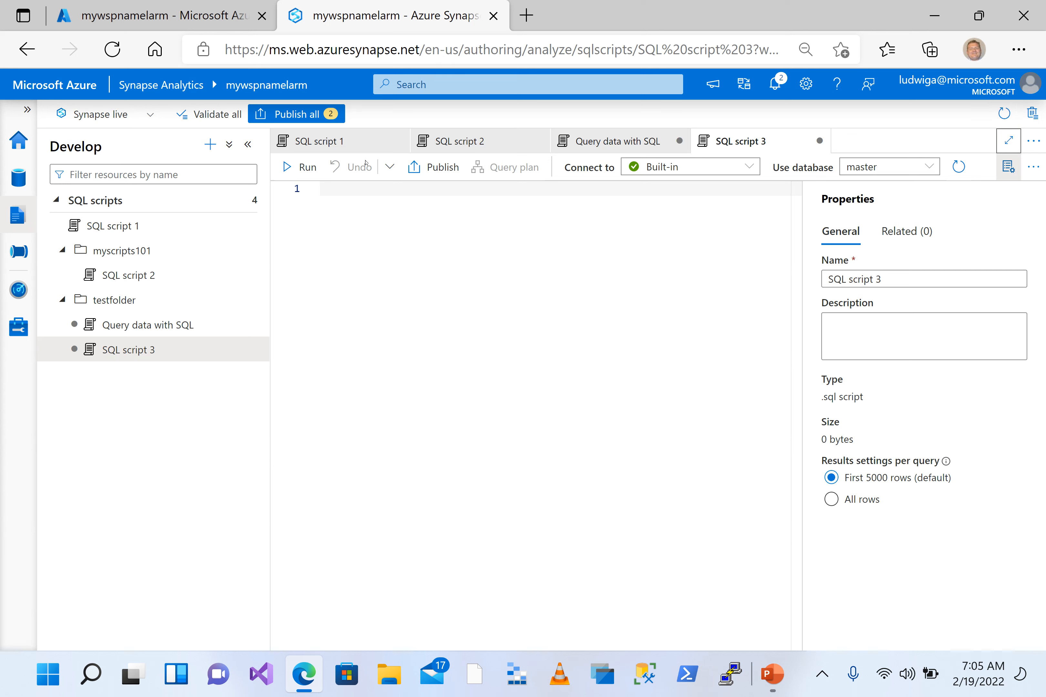
pyautogui.click(351, 143)
pyautogui.hotkey('ctrl', 'a')
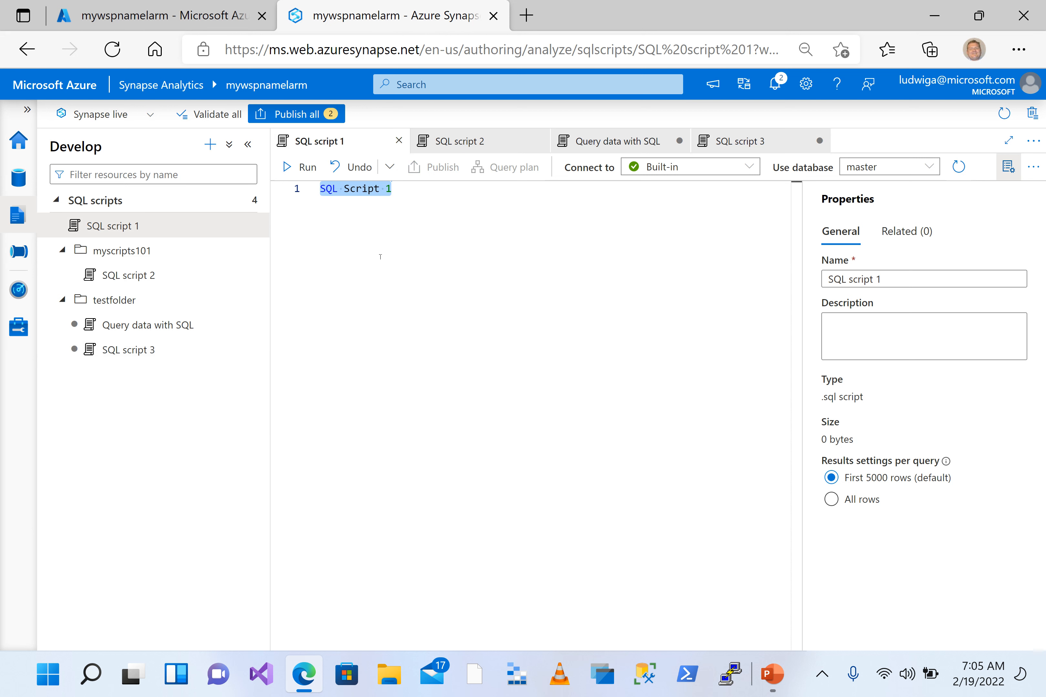
pyautogui.rightClick(433, 203)
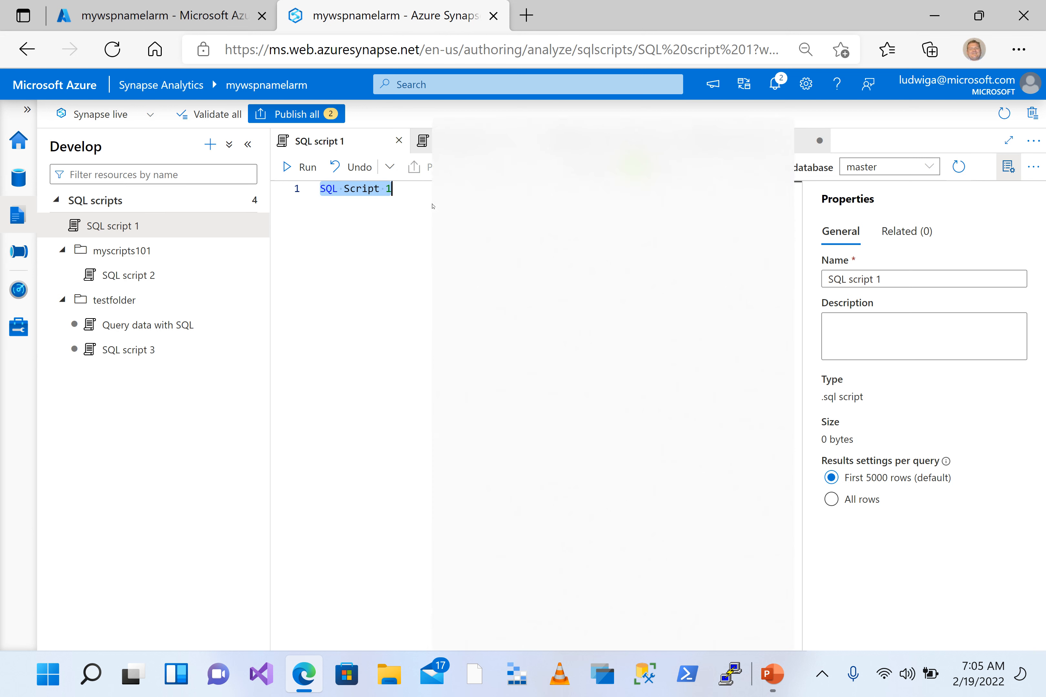
pyautogui.click(370, 271)
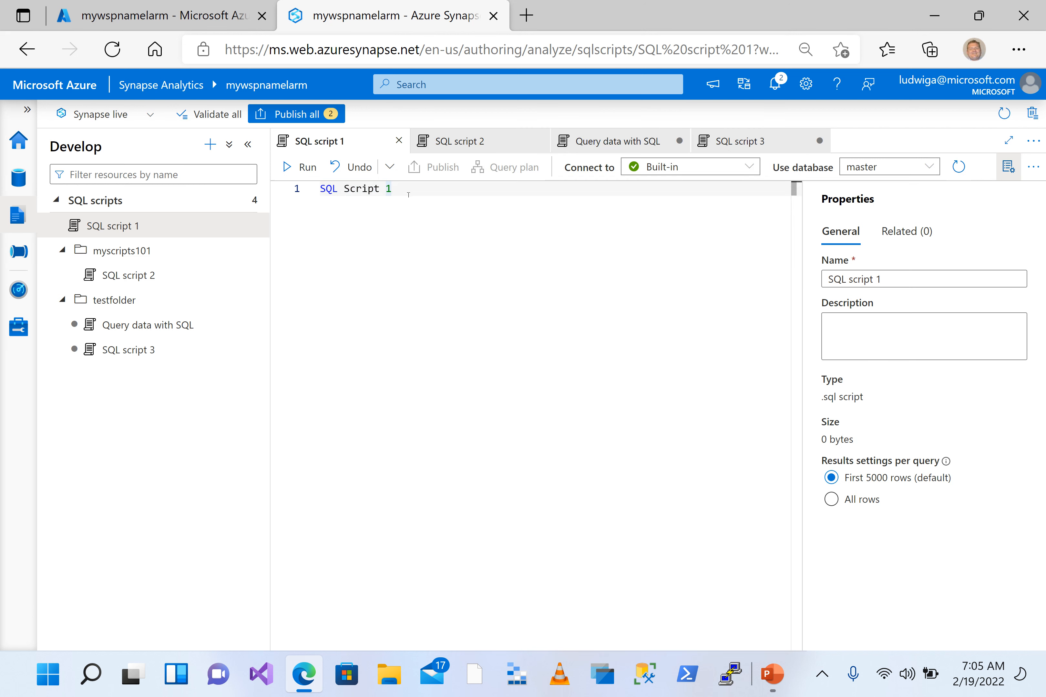
pyautogui.hotkey('ctrl', 'a')
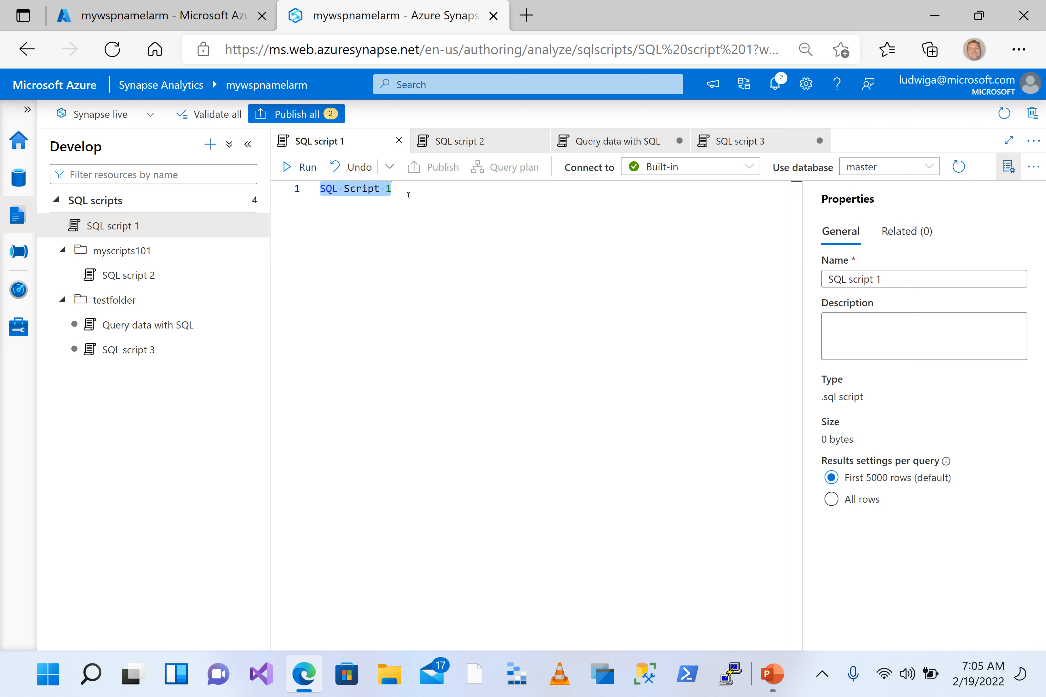
pyautogui.click(396, 213)
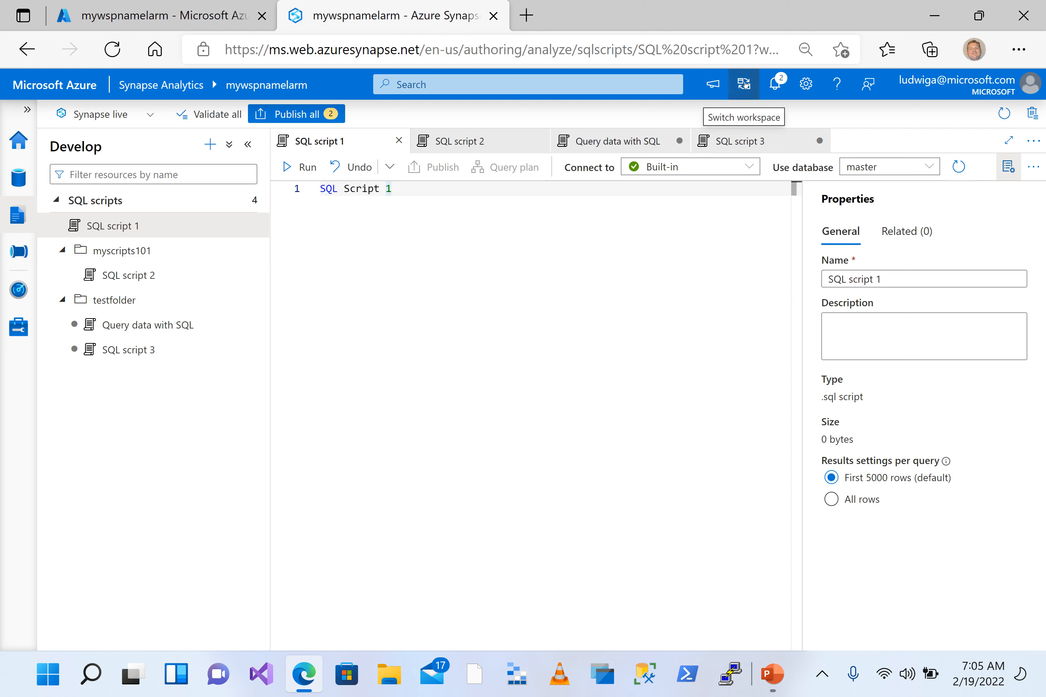
# Step: View the workspace's display language setting and close the settings without applying anything
pyautogui.click(801, 85)
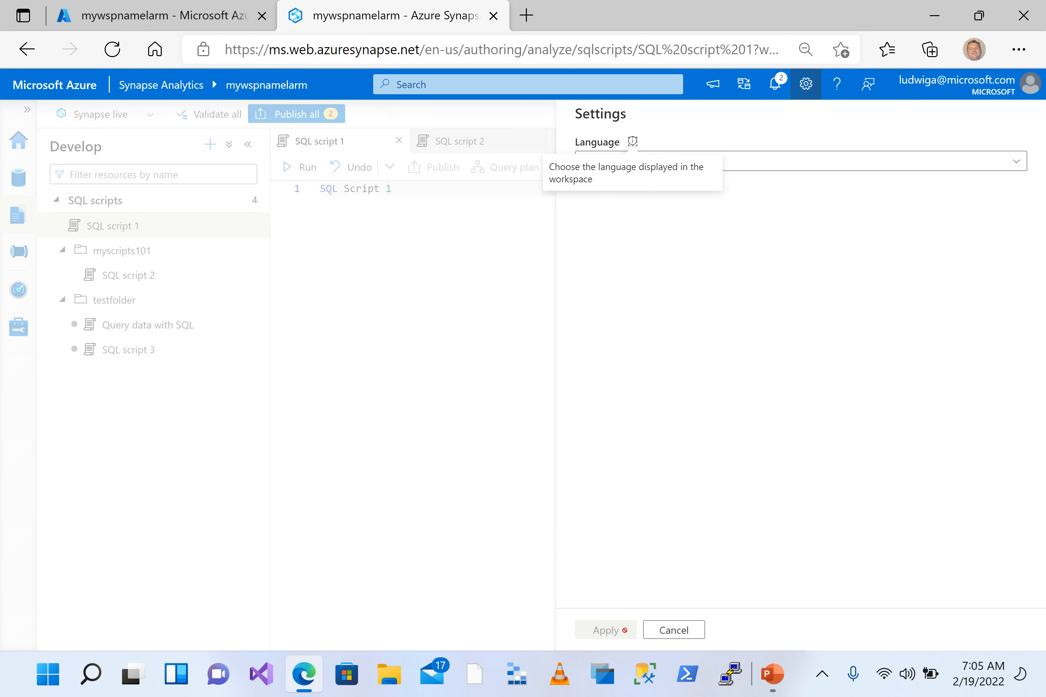
pyautogui.click(673, 630)
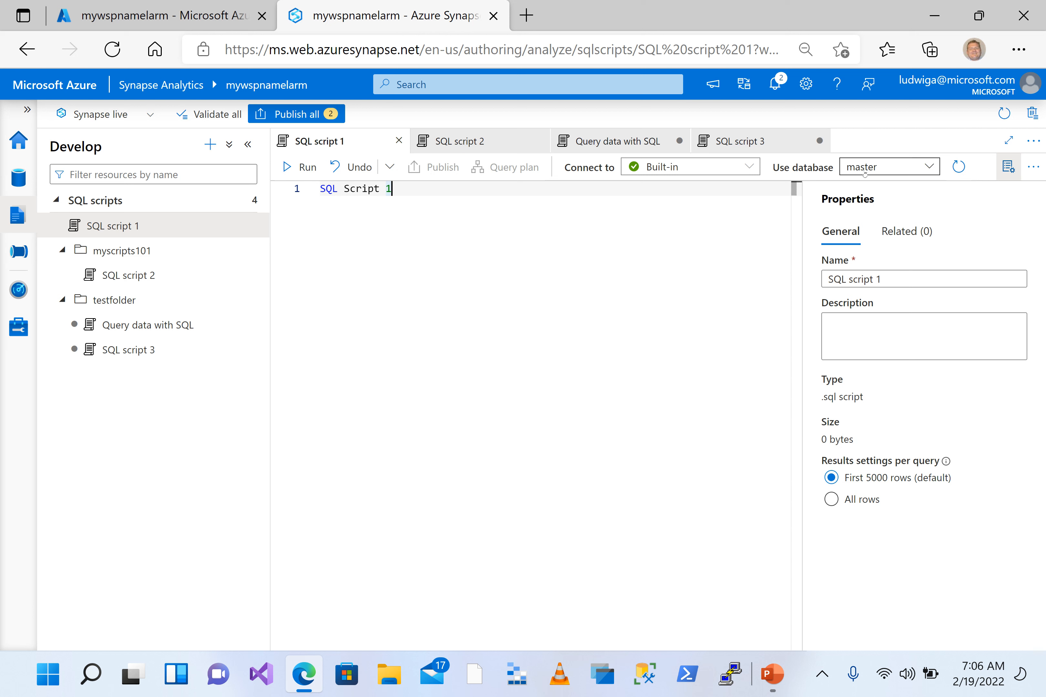
# Step: Review the databases available to SQL script 1 and set its database to myserverlessdb
pyautogui.click(896, 171)
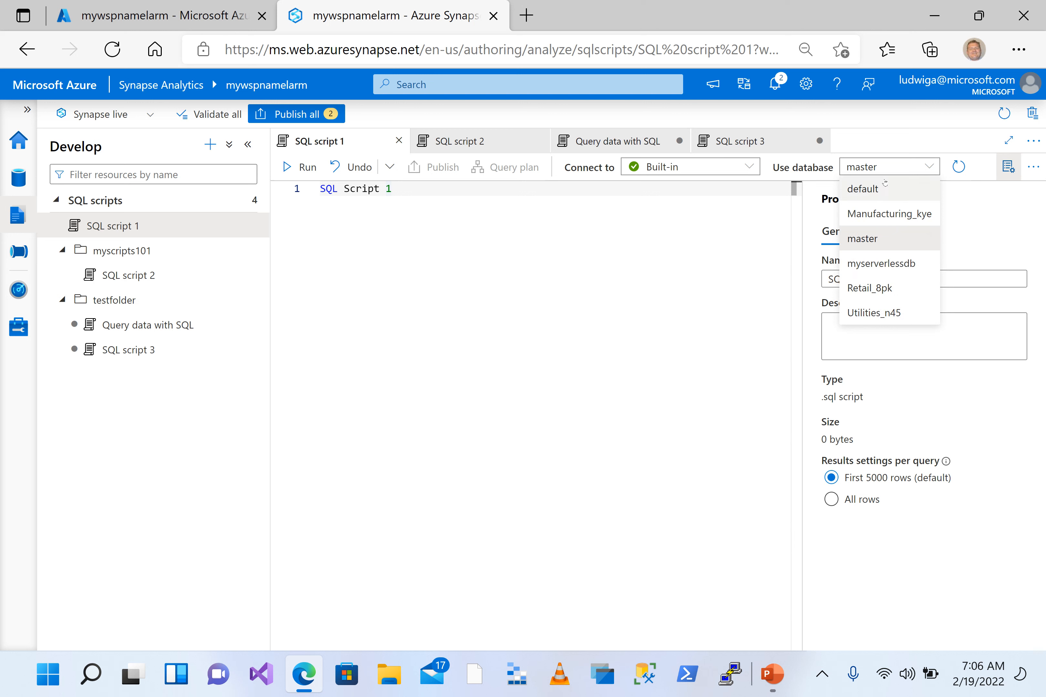
pyautogui.click(657, 252)
pyautogui.click(862, 163)
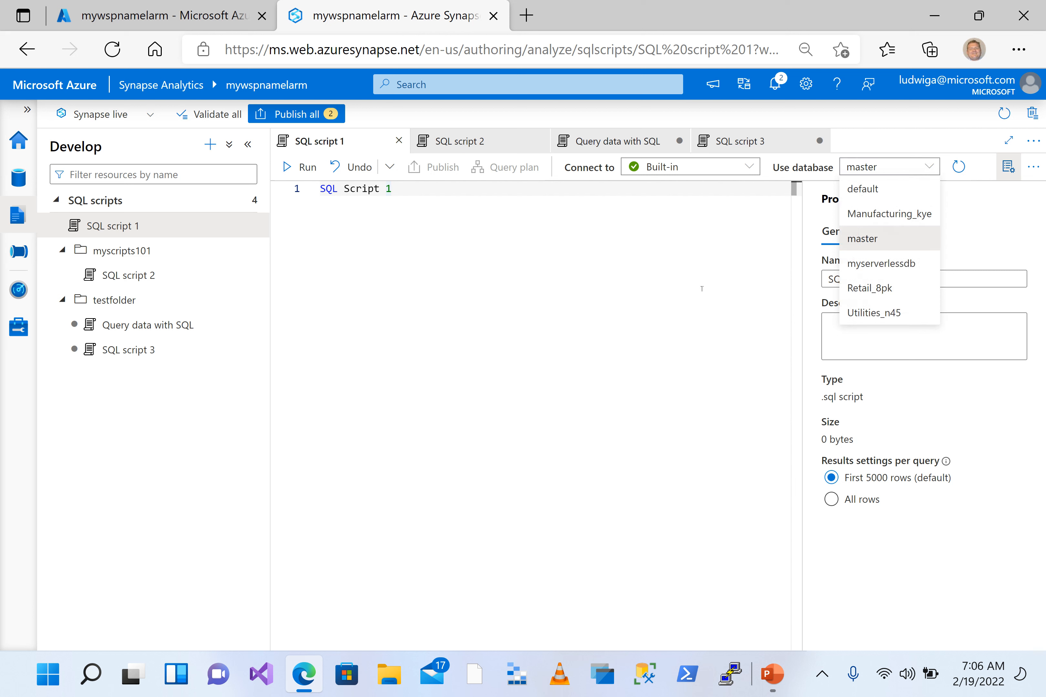
pyautogui.click(629, 308)
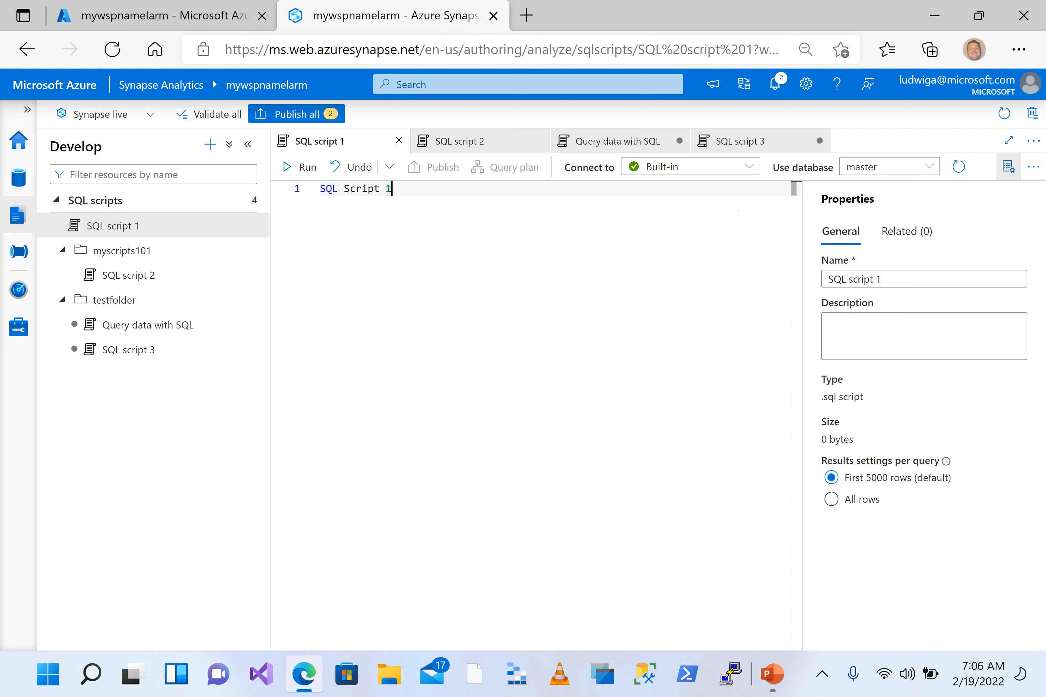
pyautogui.click(882, 167)
pyautogui.click(874, 268)
pyautogui.click(704, 282)
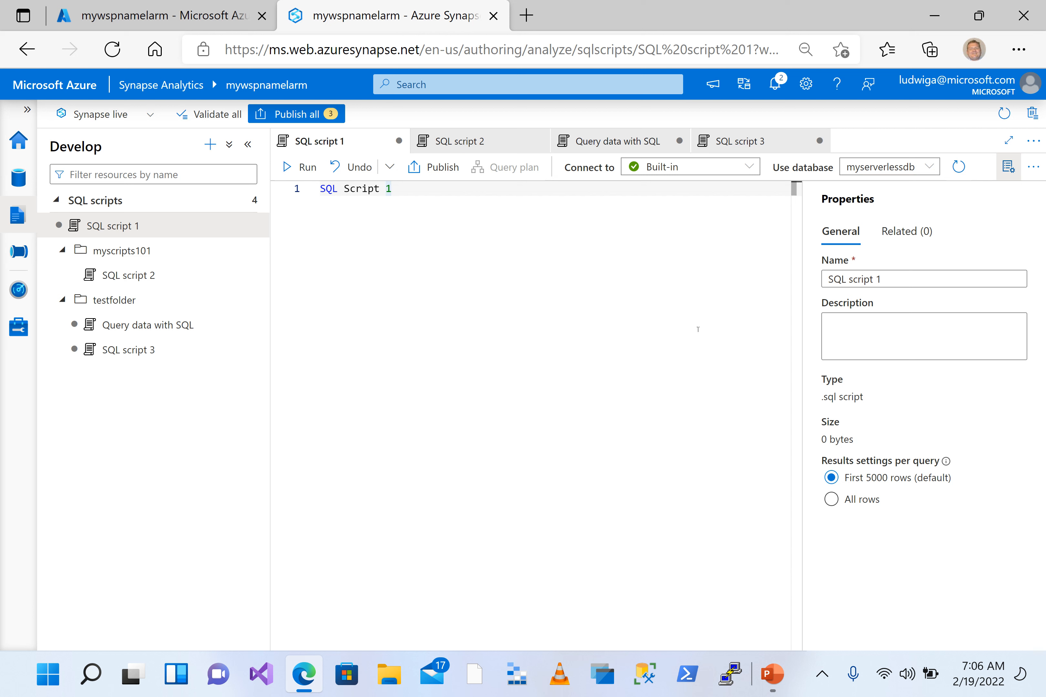
# Step: Close SQL script 2, and try to close Query data with SQL but keep its unsaved changes
pyautogui.click(481, 143)
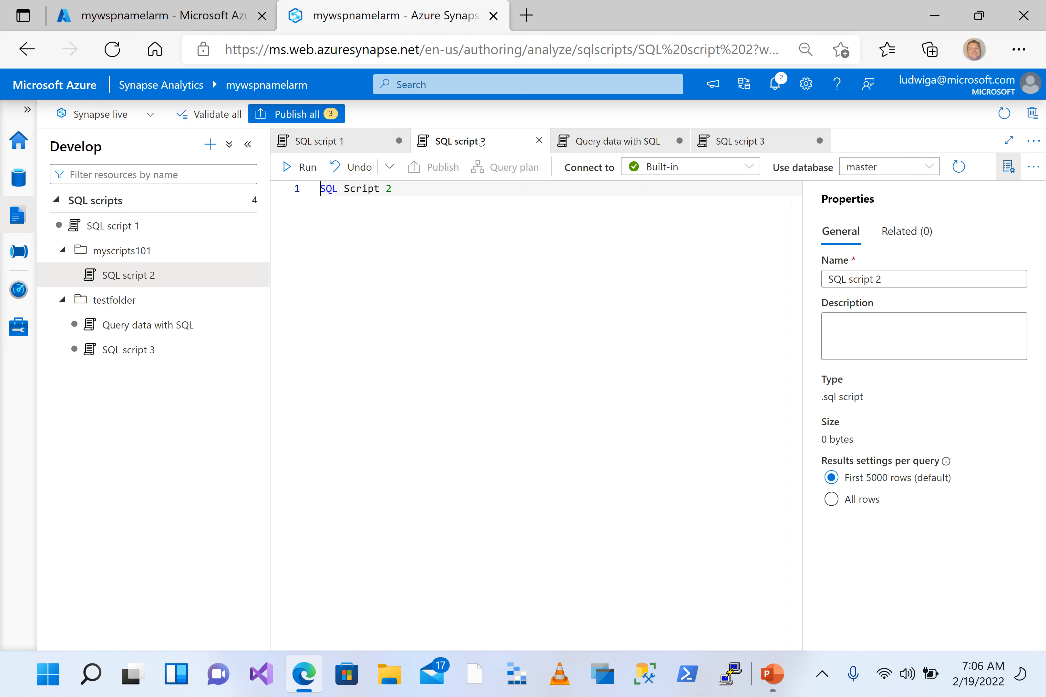
pyautogui.click(538, 142)
pyautogui.click(538, 142)
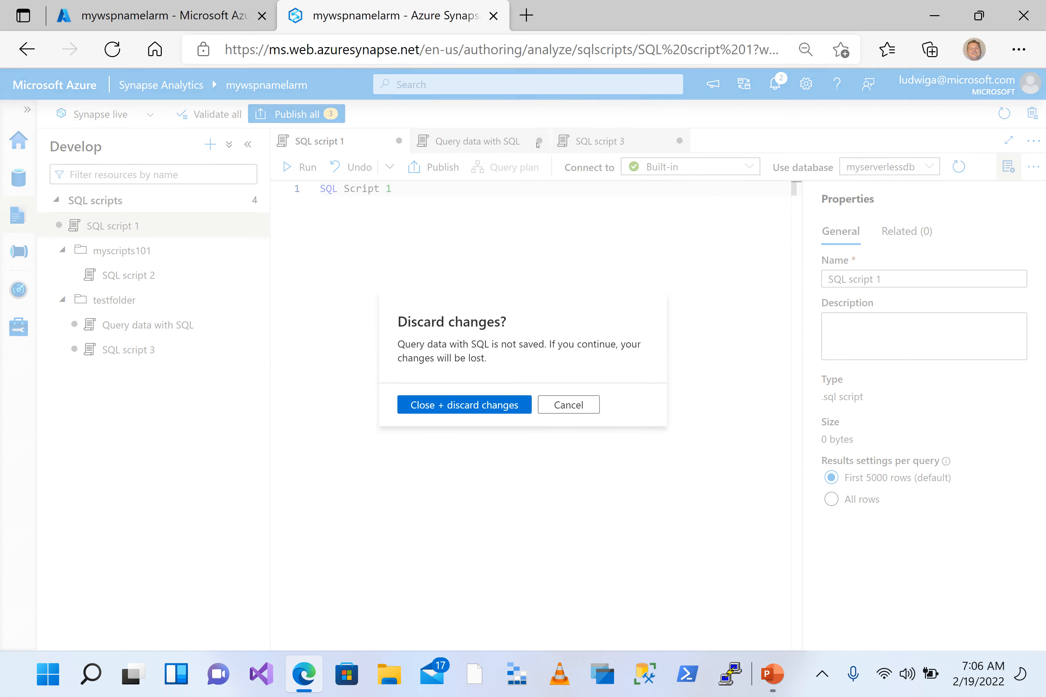
pyautogui.click(568, 404)
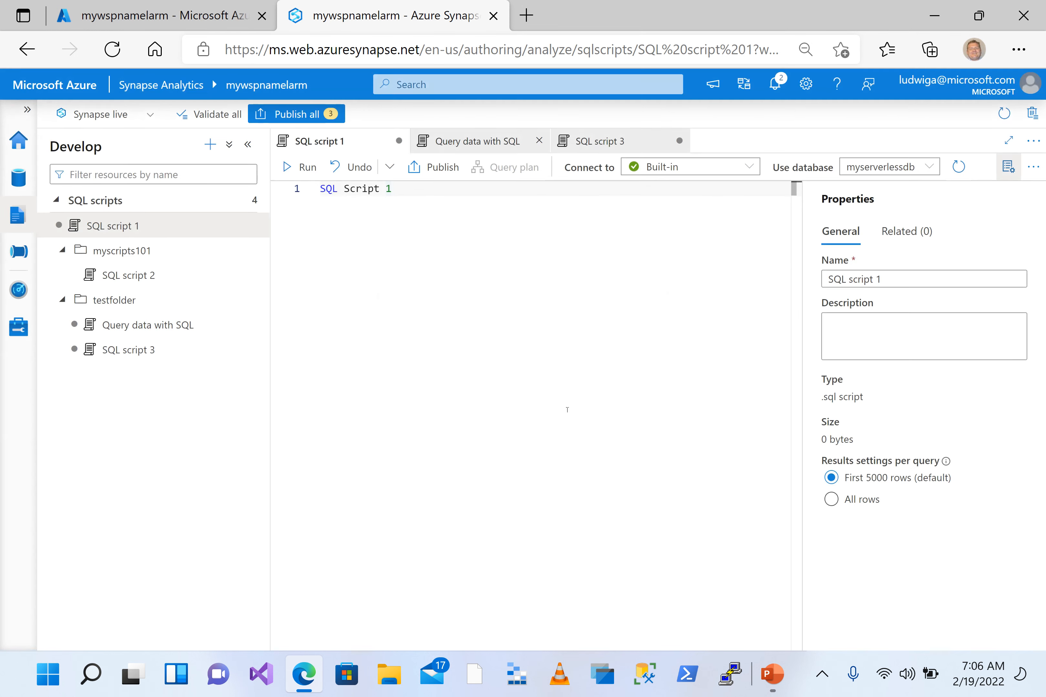
# Step: Publish all pending script changes after skimming the Azure Synapse Analytics page linked from the publish summary
pyautogui.click(294, 115)
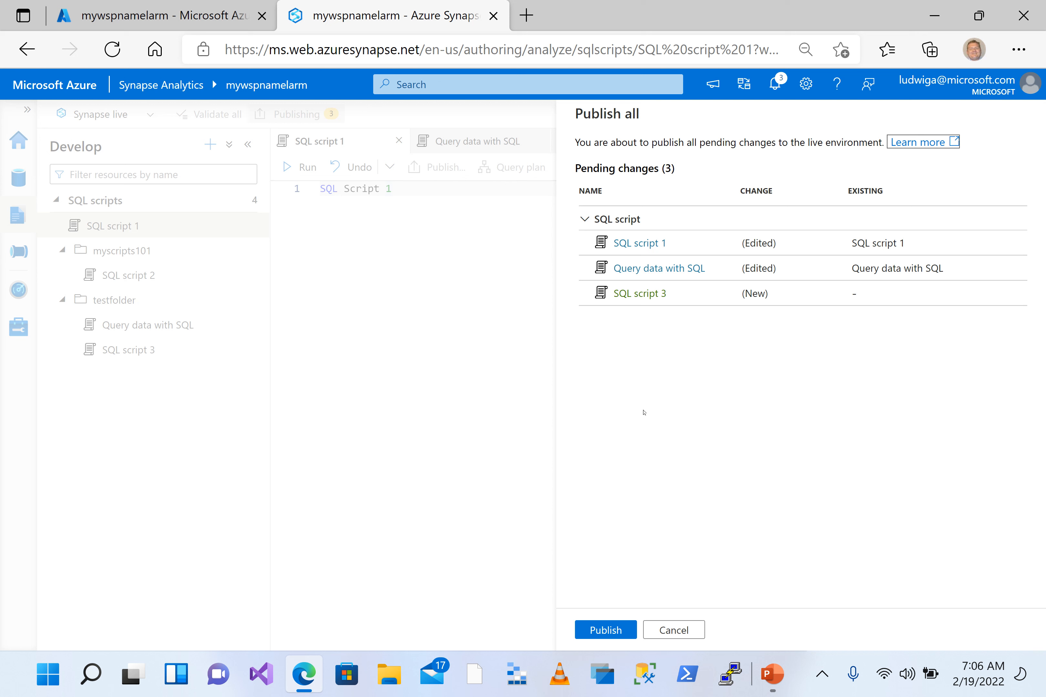
pyautogui.click(915, 150)
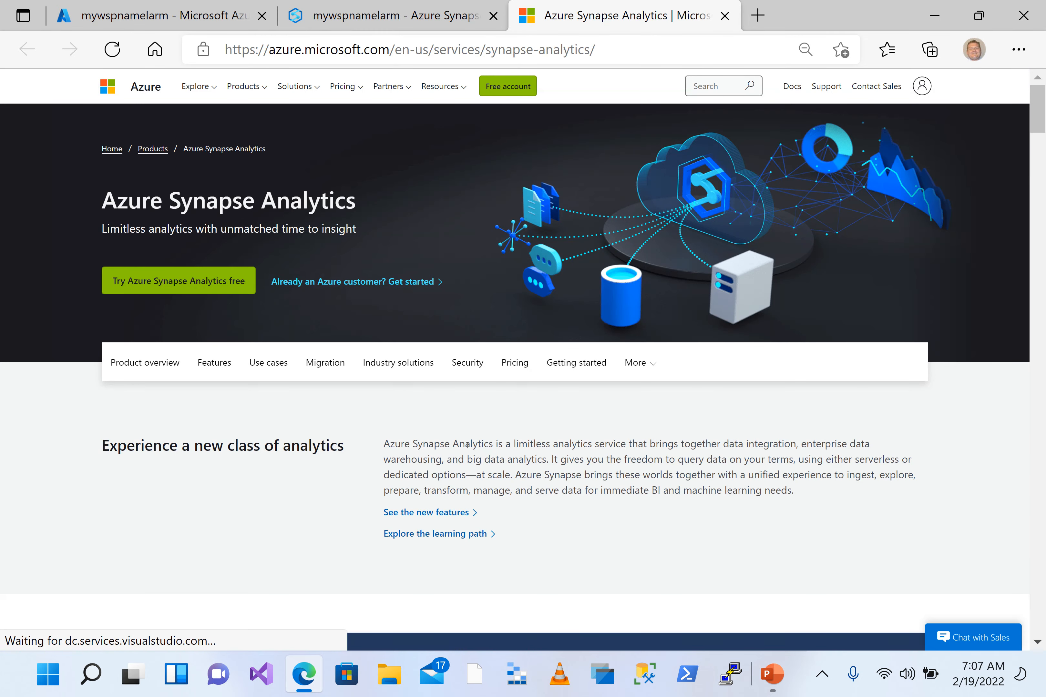
pyautogui.scroll(-6, 467, 446)
pyautogui.scroll(-9, 515, 358)
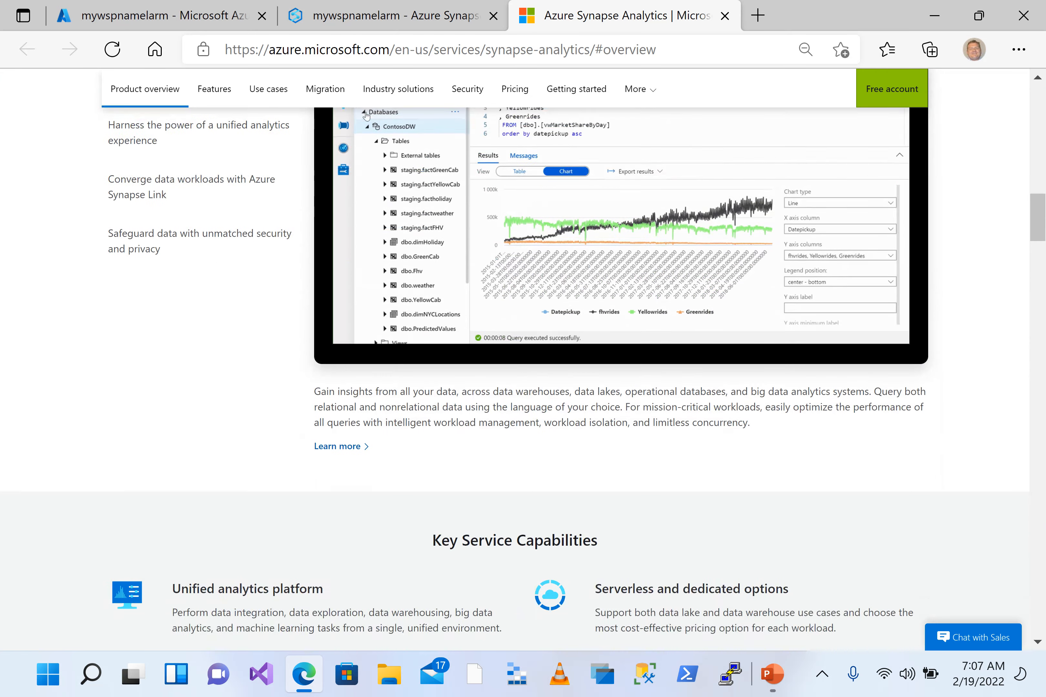
pyautogui.scroll(12, 515, 360)
pyautogui.scroll(4, 514, 360)
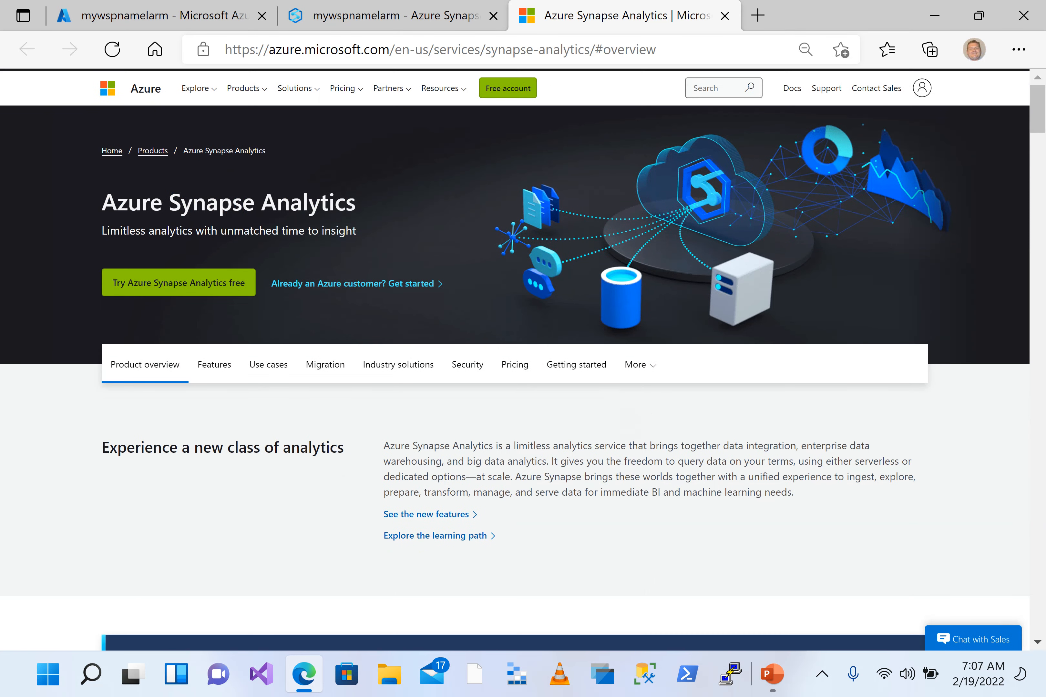
pyautogui.click(386, 9)
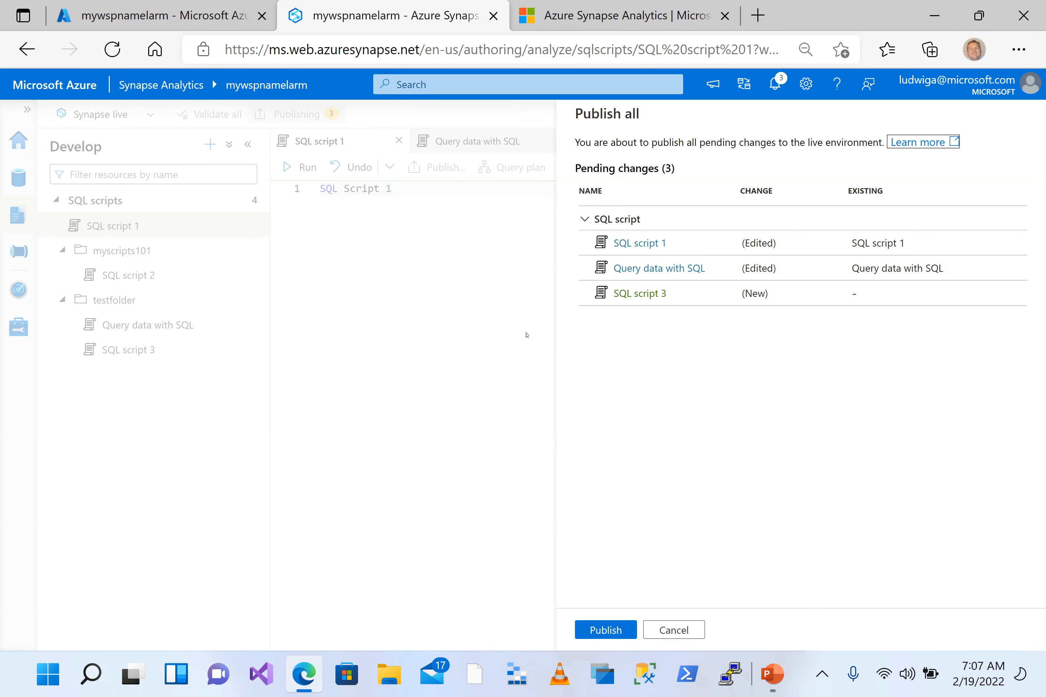
pyautogui.click(608, 632)
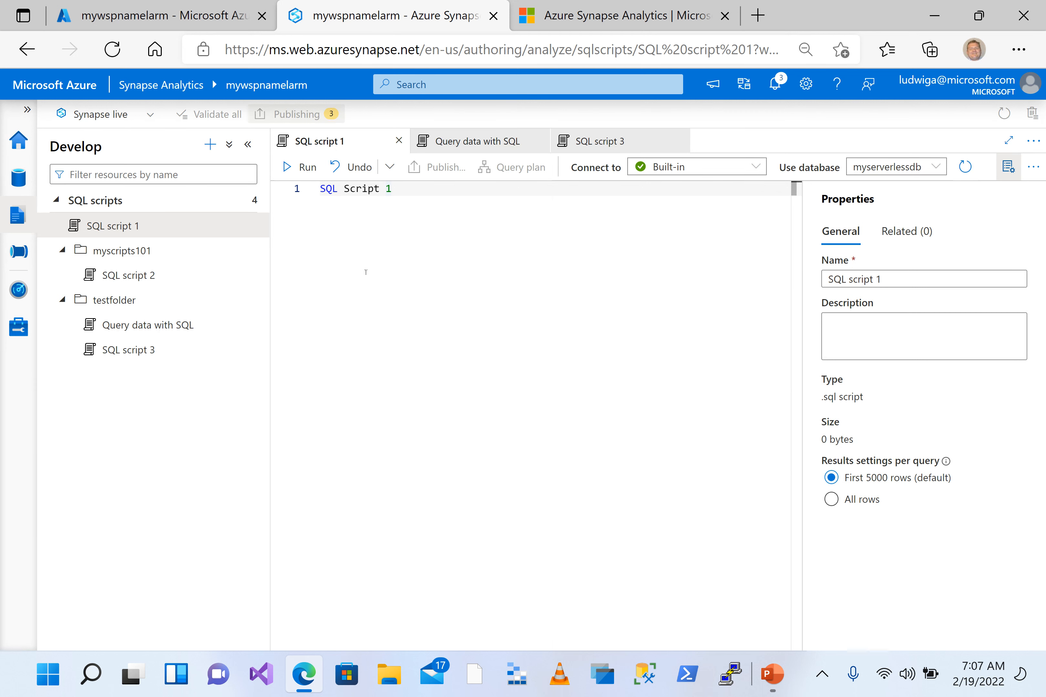
# Step: Close all the open scripts: SQL script 1, Query data with SQL and SQL script 3
pyautogui.click(403, 142)
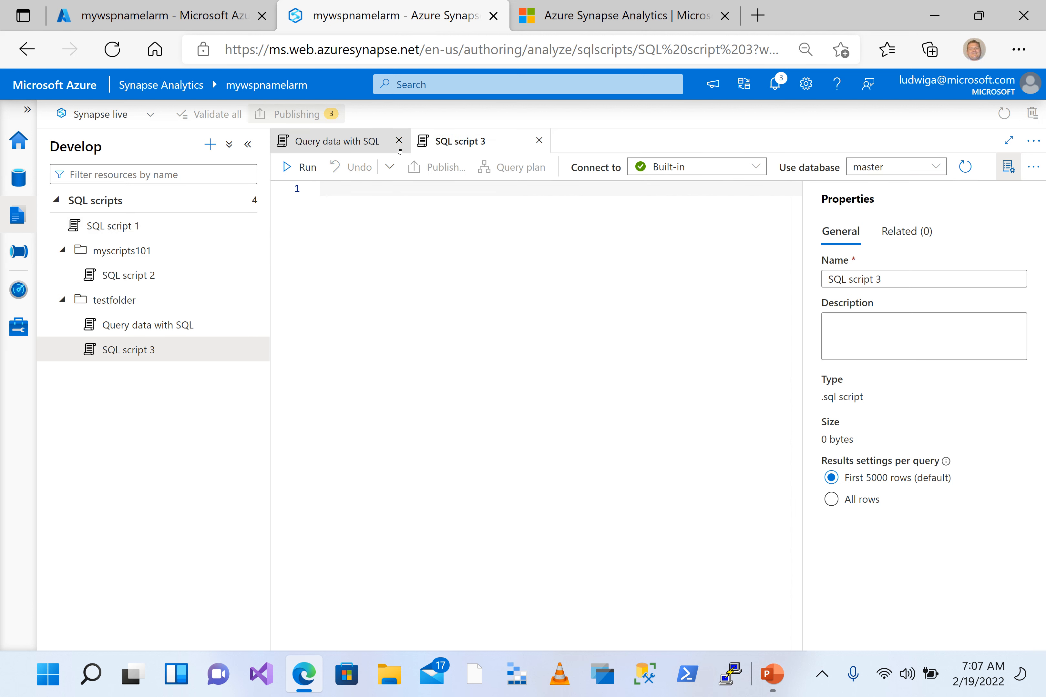
pyautogui.click(399, 147)
pyautogui.click(398, 141)
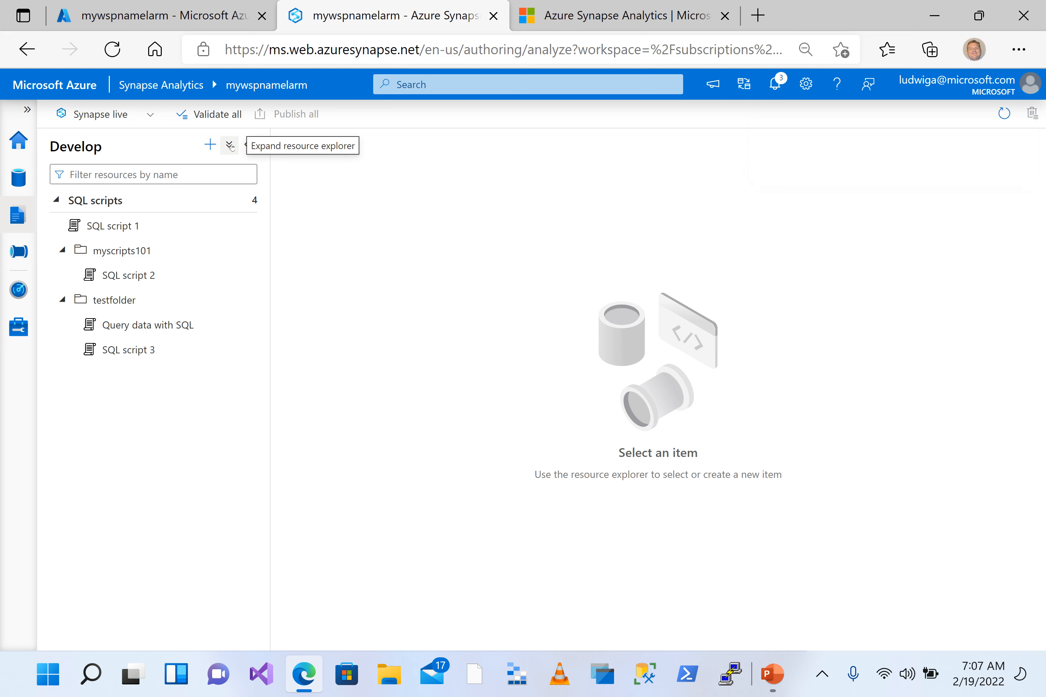
# Step: Create a new KQL script and check which connections it can use
pyautogui.click(210, 144)
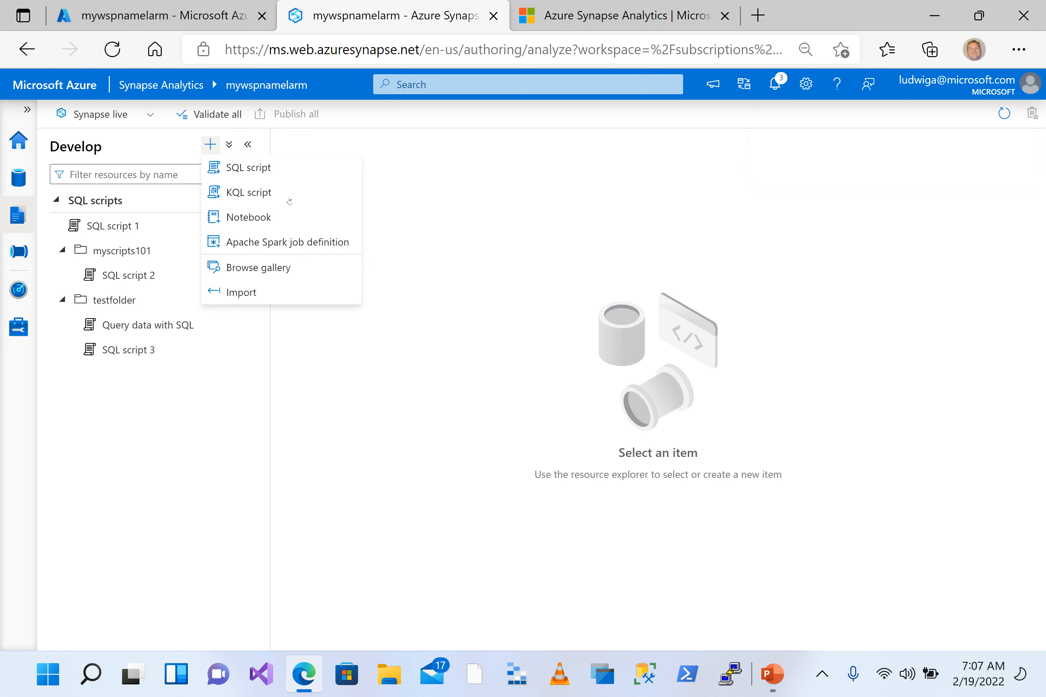
pyautogui.click(253, 192)
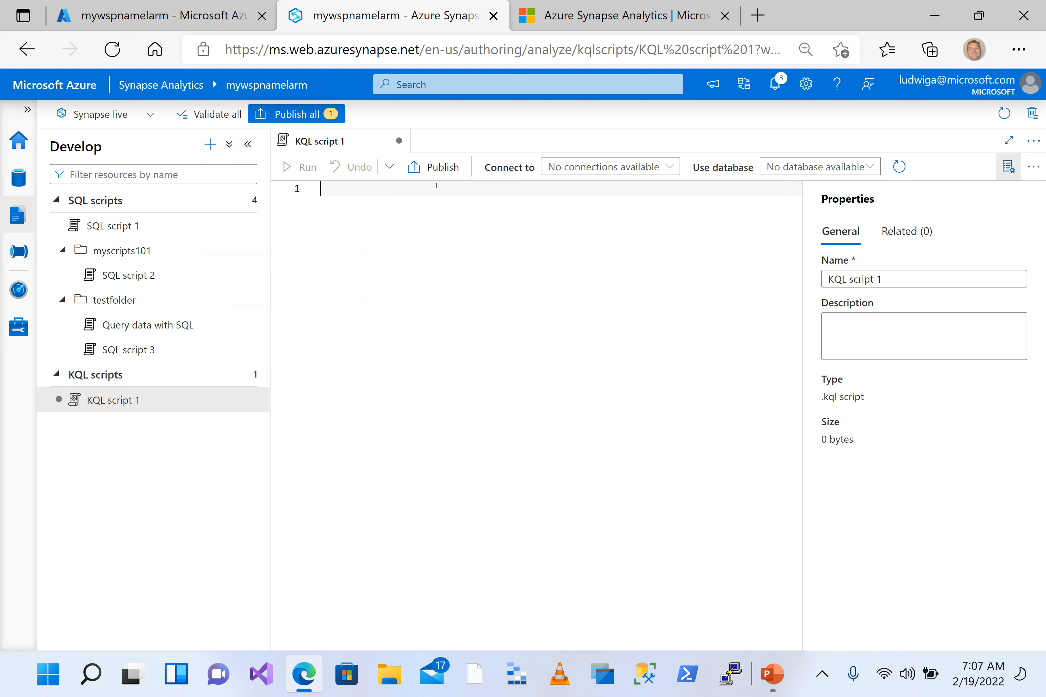
pyautogui.click(592, 167)
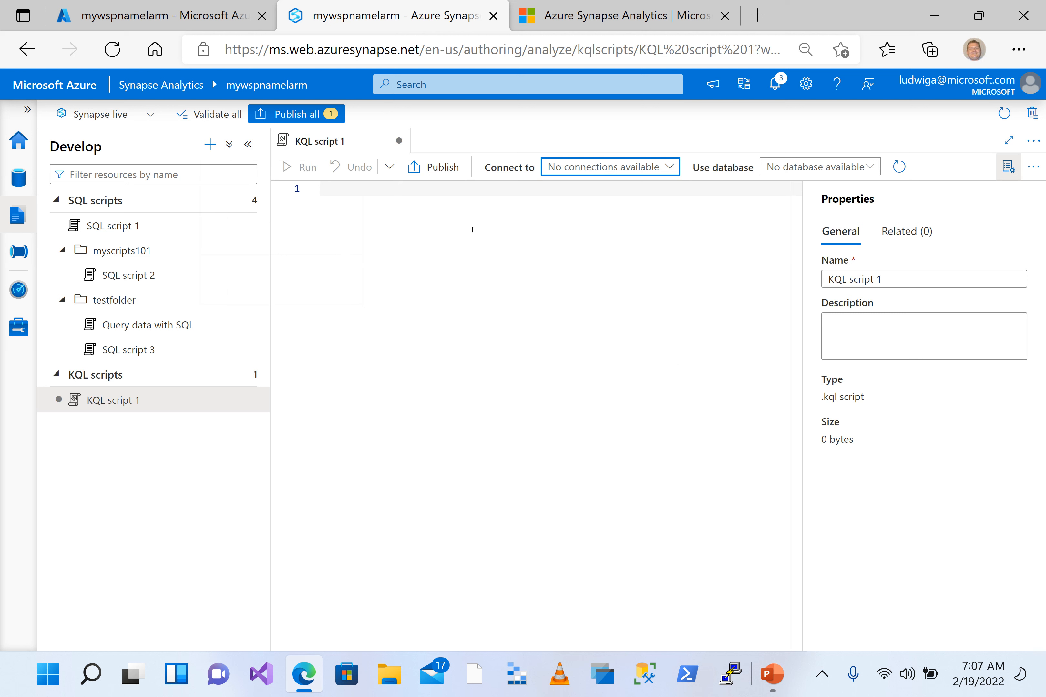
pyautogui.click(472, 229)
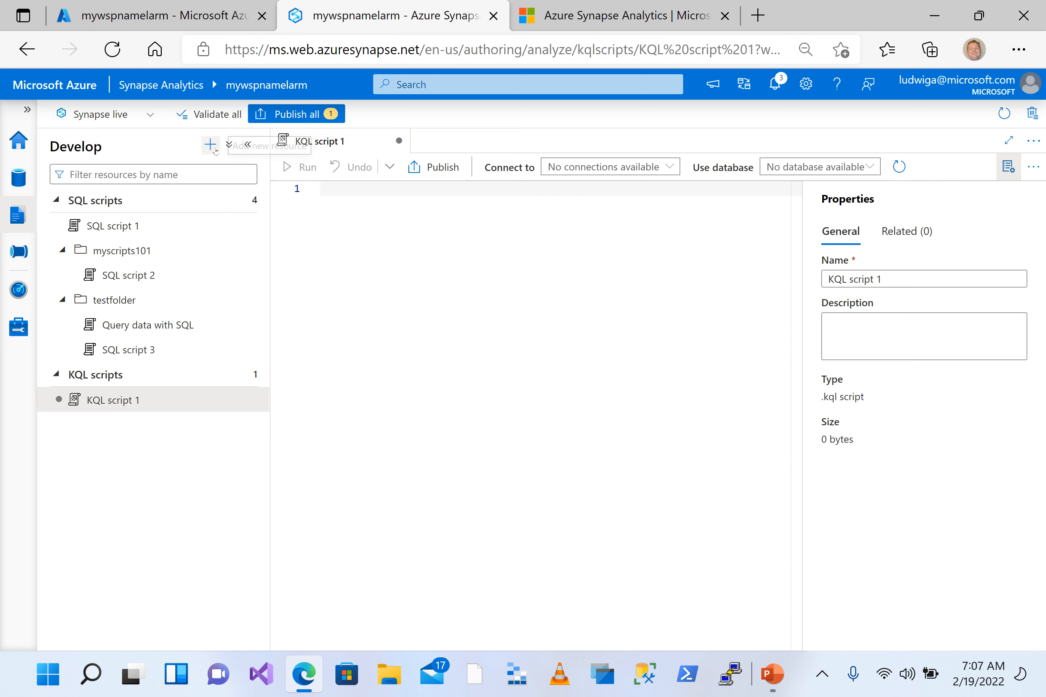
# Step: Create a new notebook and check which Apache Spark pools it can attach to
pyautogui.click(211, 145)
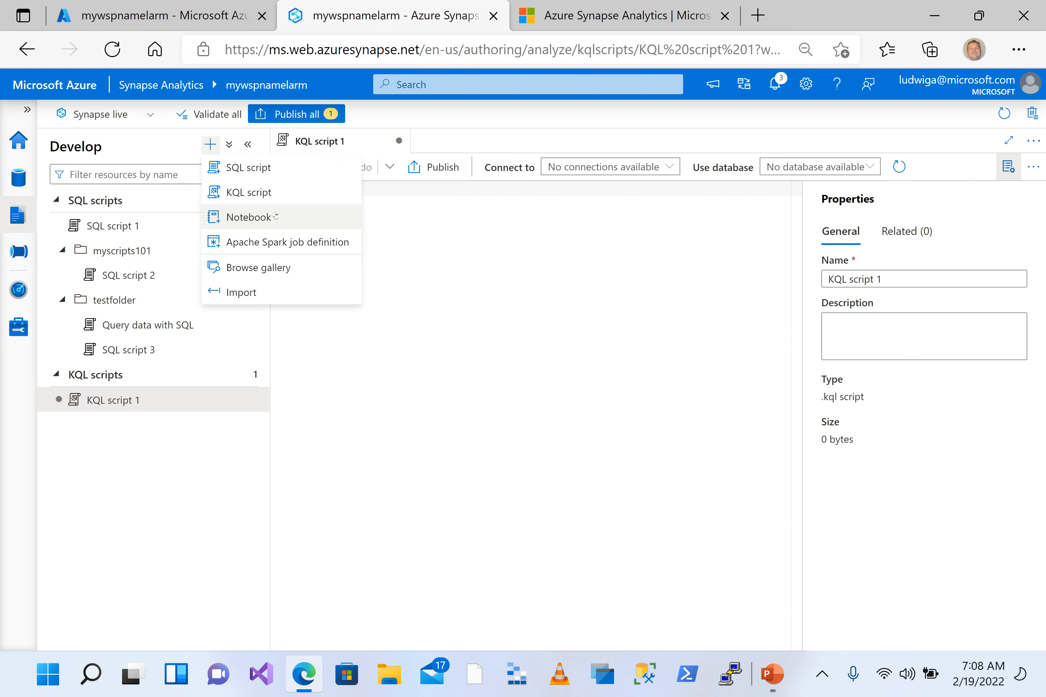
pyautogui.click(276, 216)
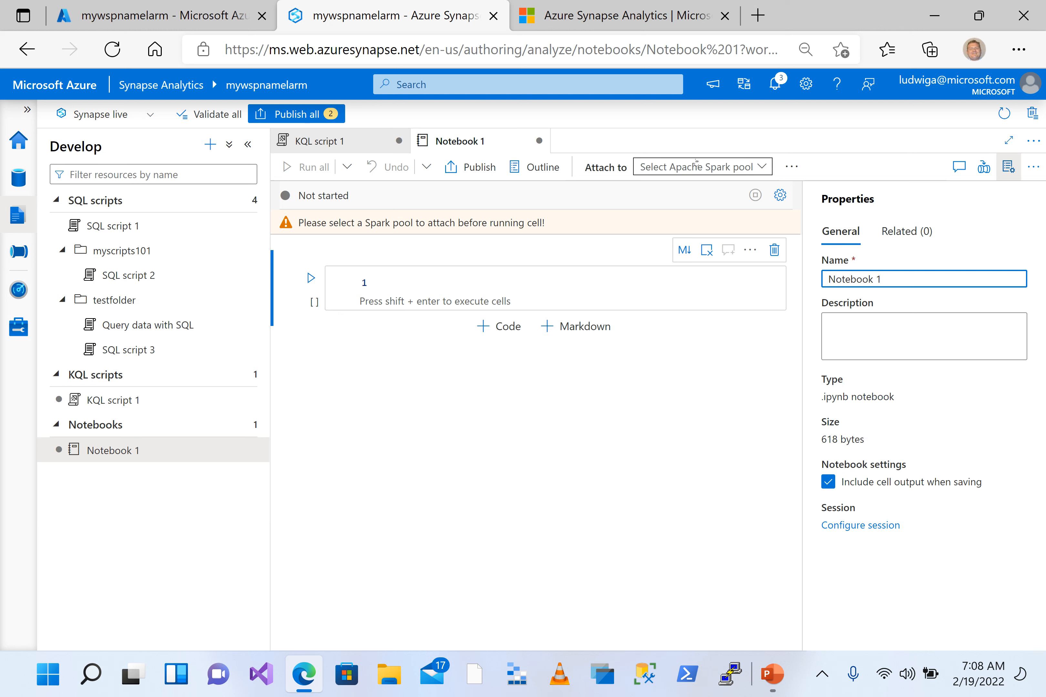
pyautogui.click(677, 175)
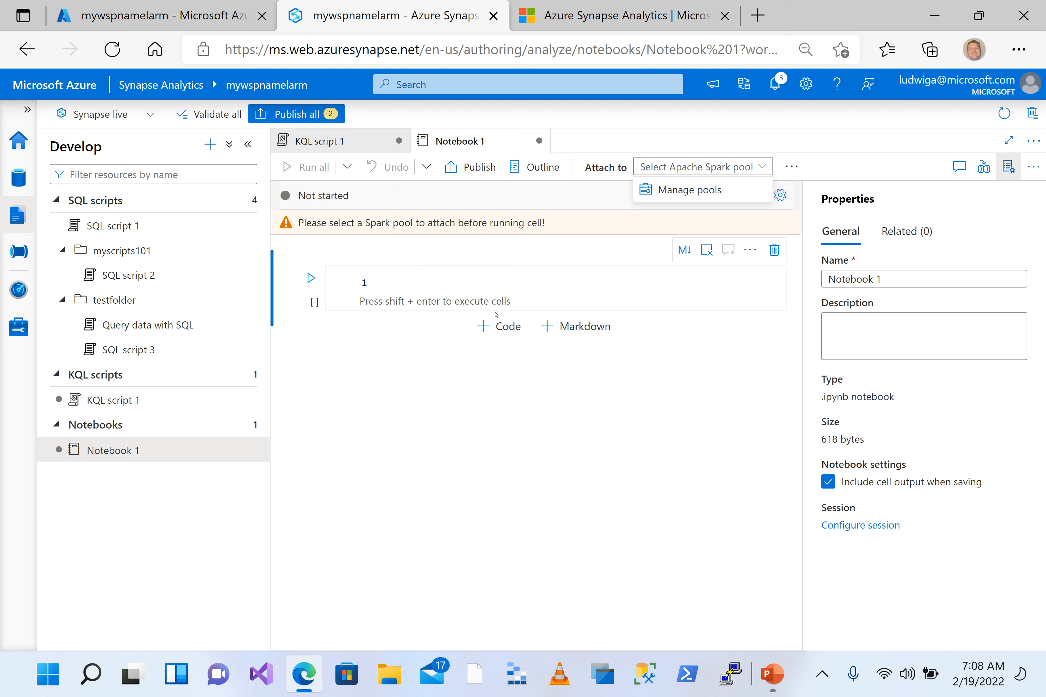
# Step: Add a second code cell to the notebook and insert a Markdown cell between the two containing "sfghsfghsfgh"
pyautogui.click(495, 332)
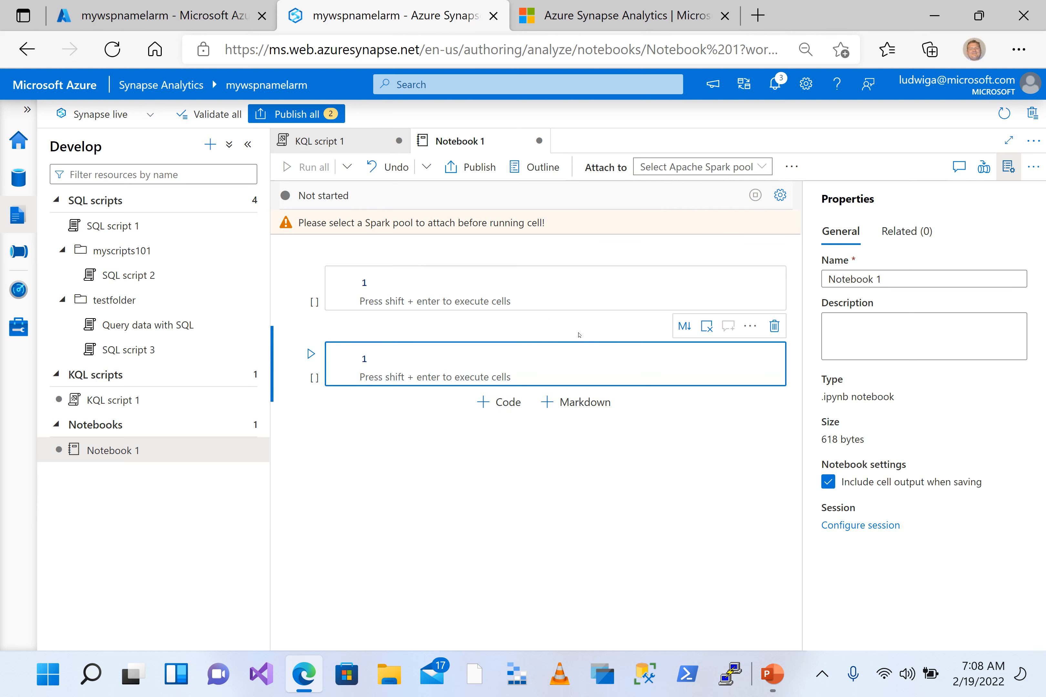
pyautogui.click(577, 327)
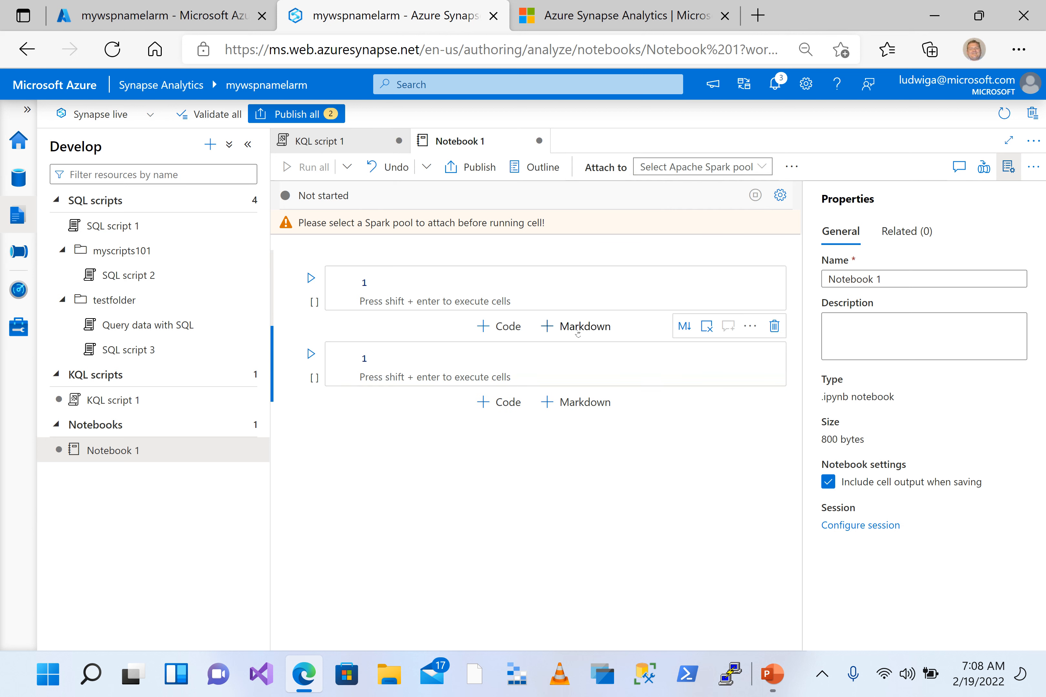
pyautogui.write('sfghsfghsfgh')
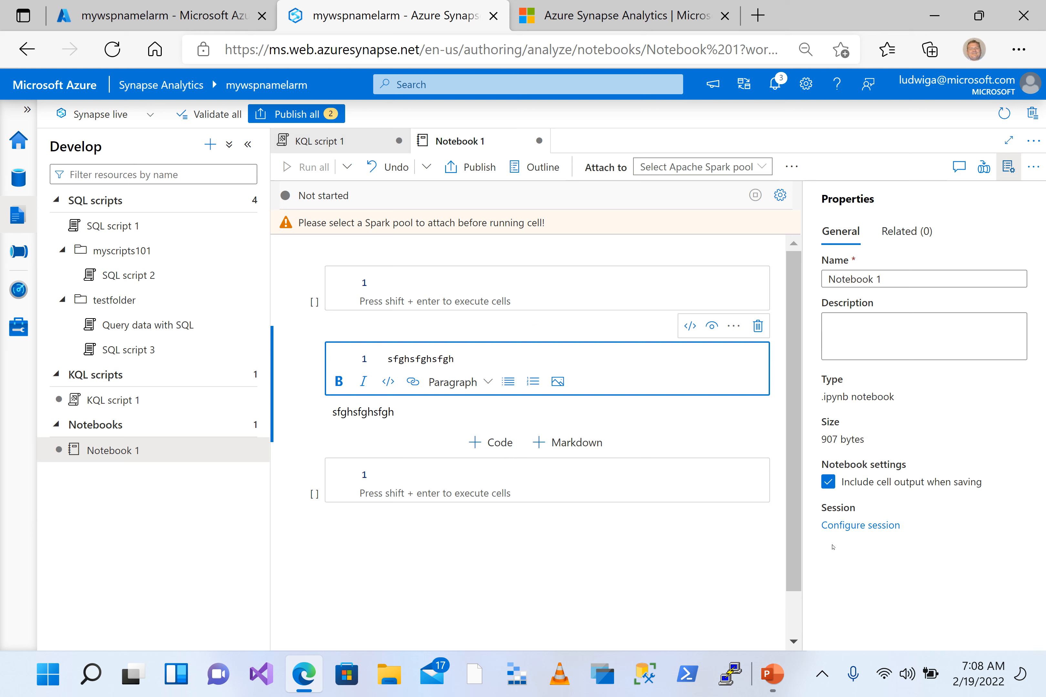
# Step: Review the notebook's session configuration, from Spark pool and executor settings to session timeout, and leave it without applying changes
pyautogui.click(854, 525)
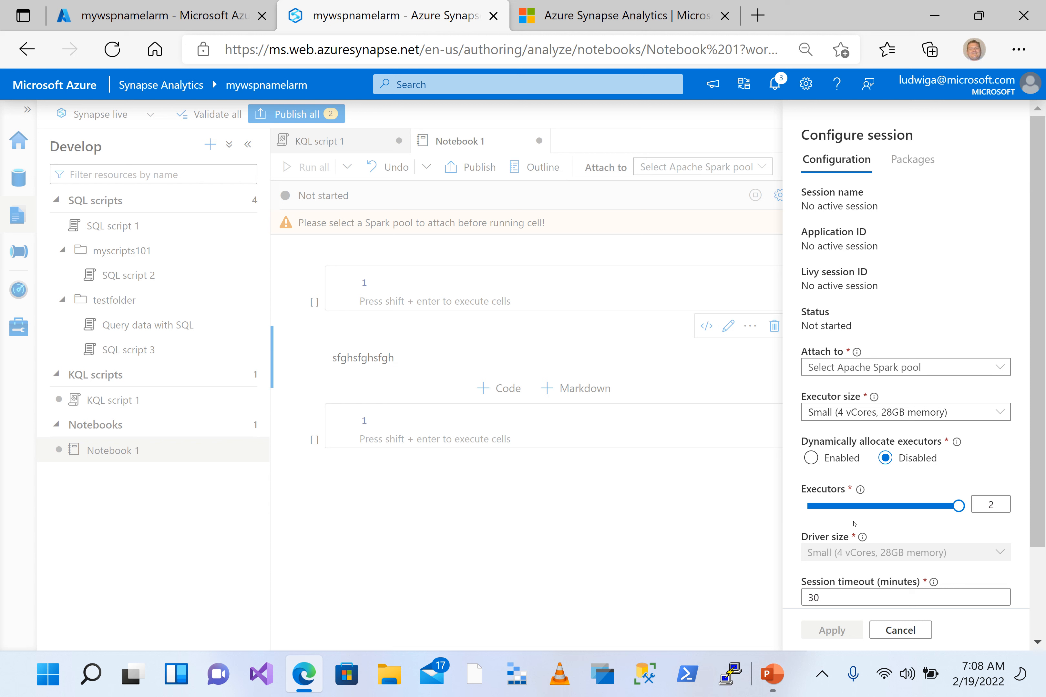
pyautogui.scroll(-2, 854, 524)
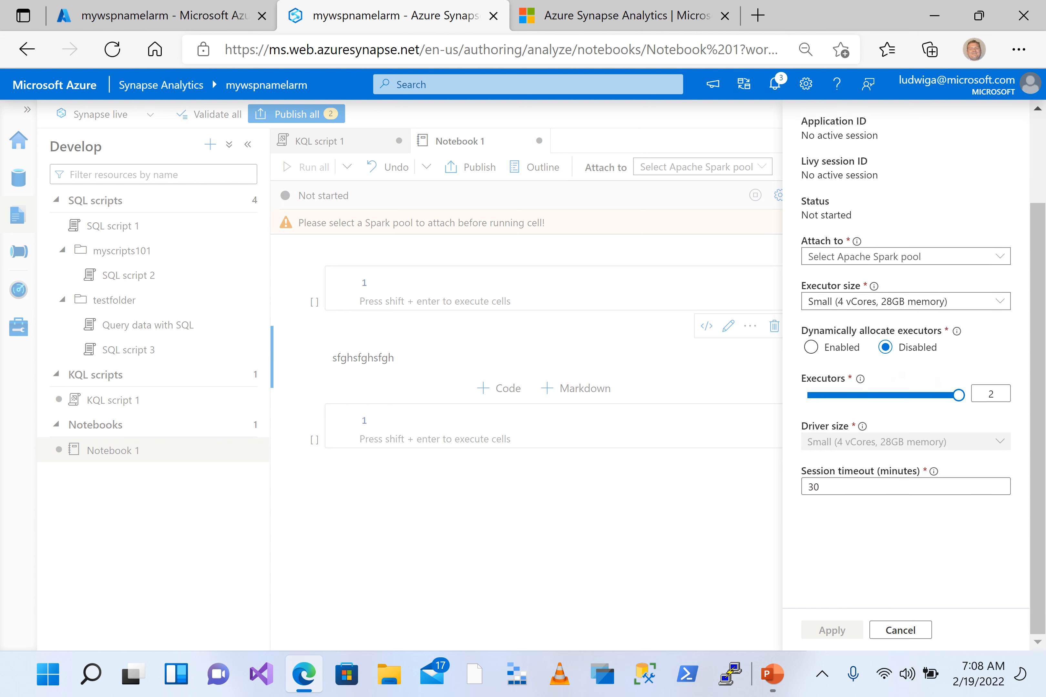
pyautogui.scroll(2, 853, 524)
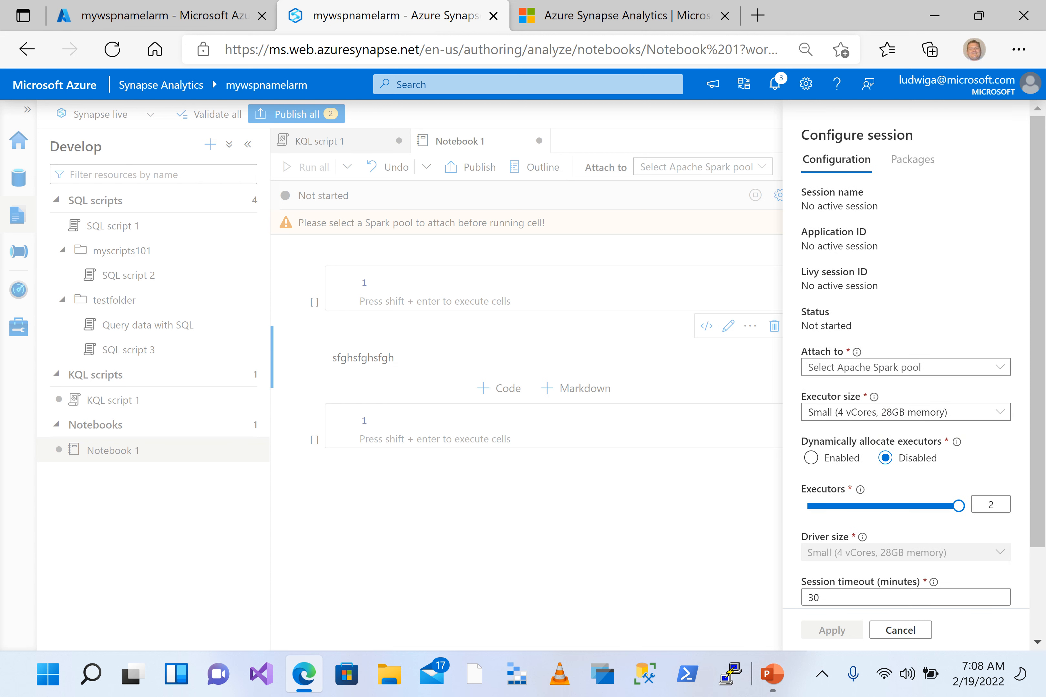
pyautogui.click(886, 629)
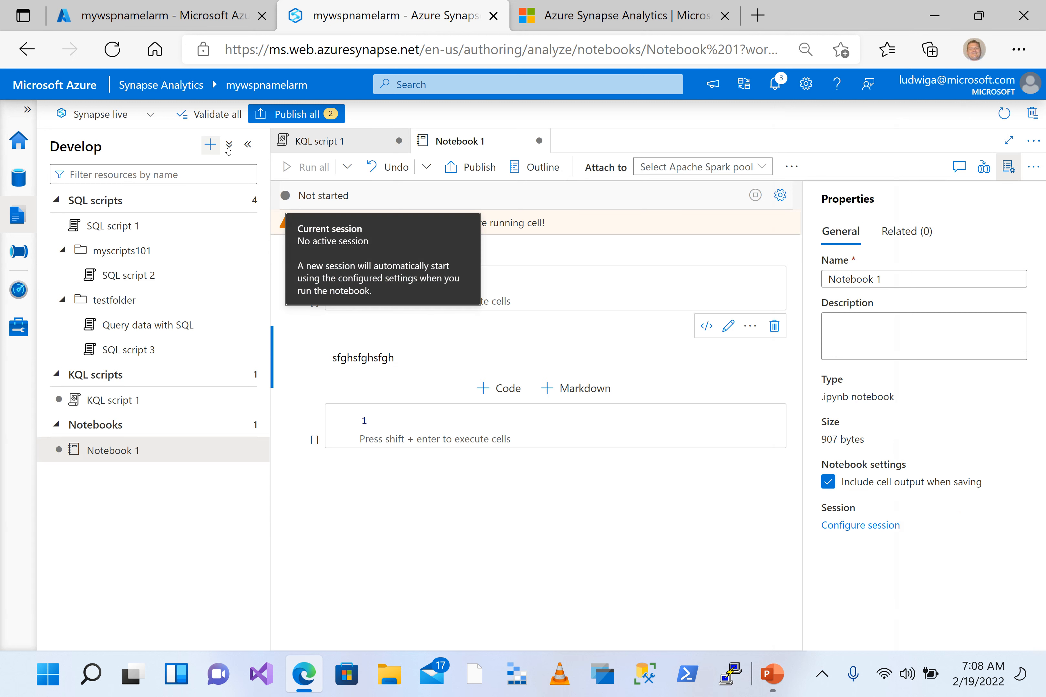
# Step: Open the gallery from the Develop hub and look over its database templates and sample datasets
pyautogui.click(211, 152)
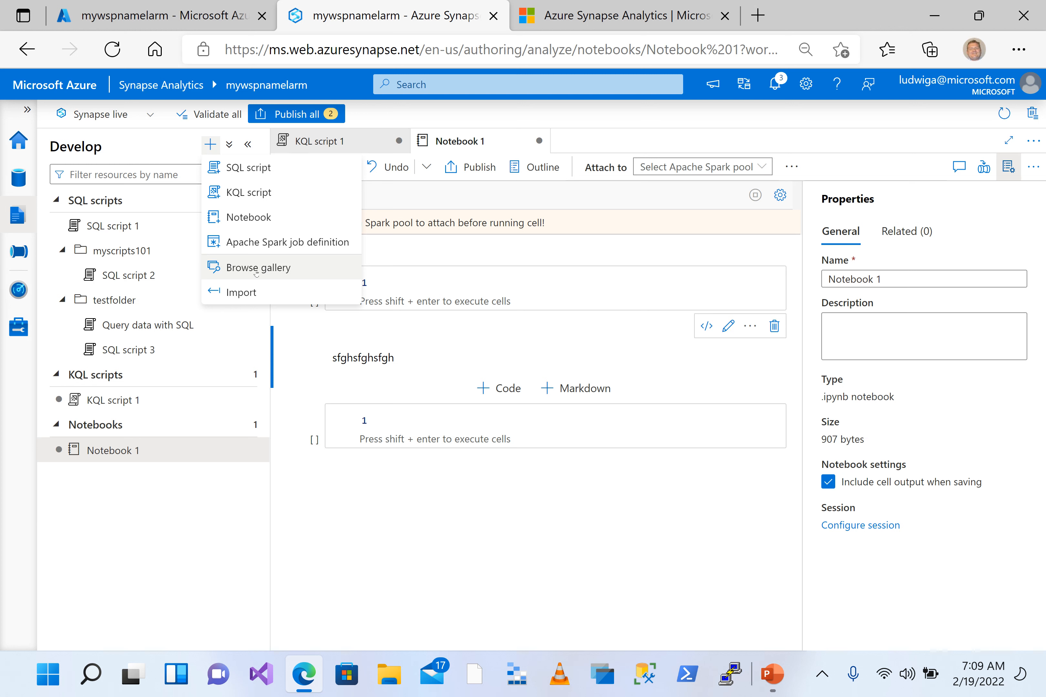
pyautogui.click(257, 268)
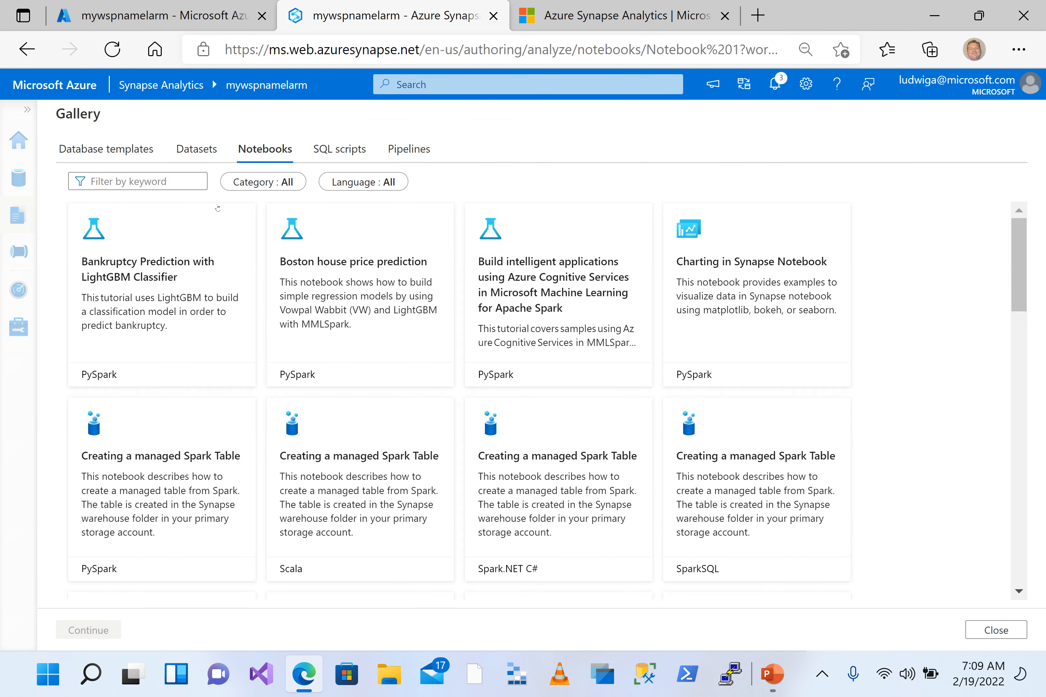
pyautogui.click(126, 146)
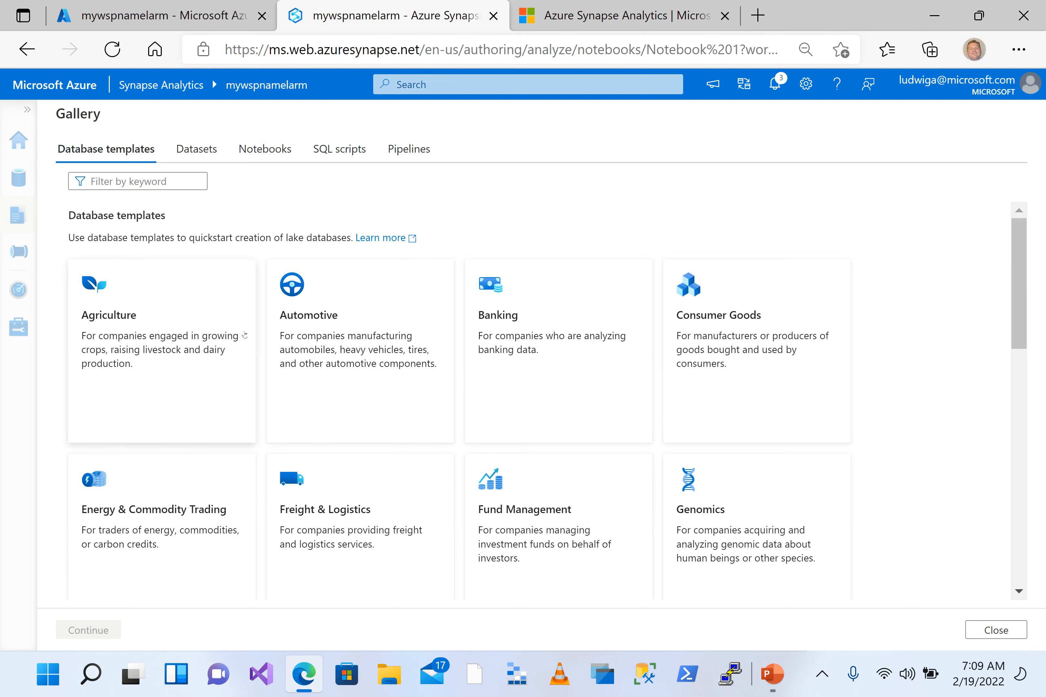
pyautogui.click(194, 152)
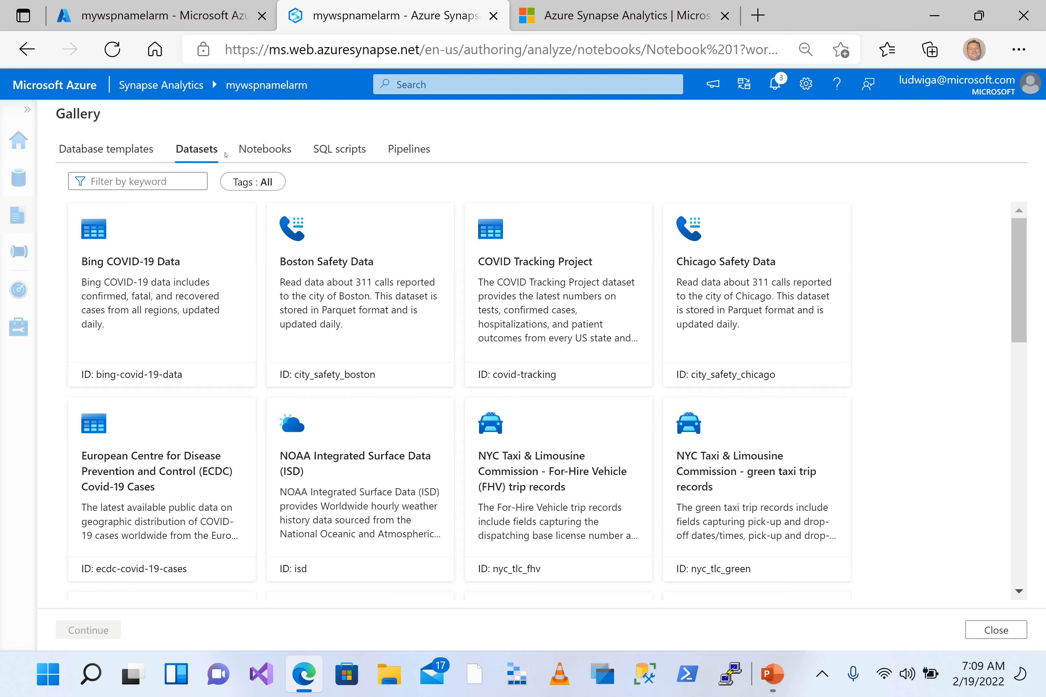
# Step: Open the documentation linked from the gallery's database templates, then return to the Synapse gallery
pyautogui.click(119, 149)
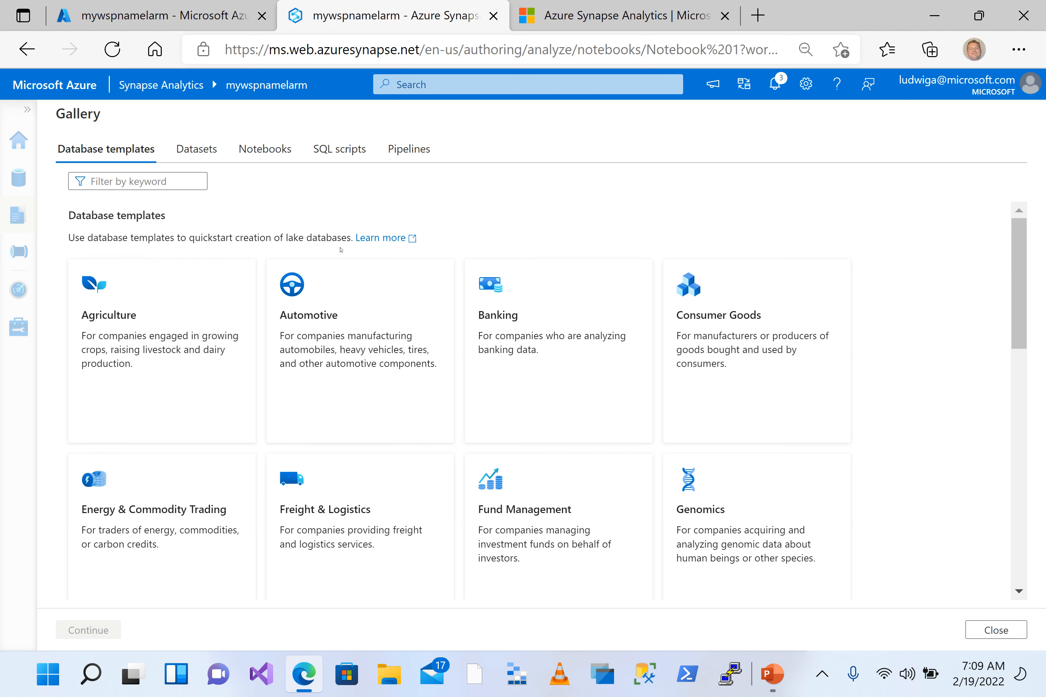
pyautogui.click(392, 236)
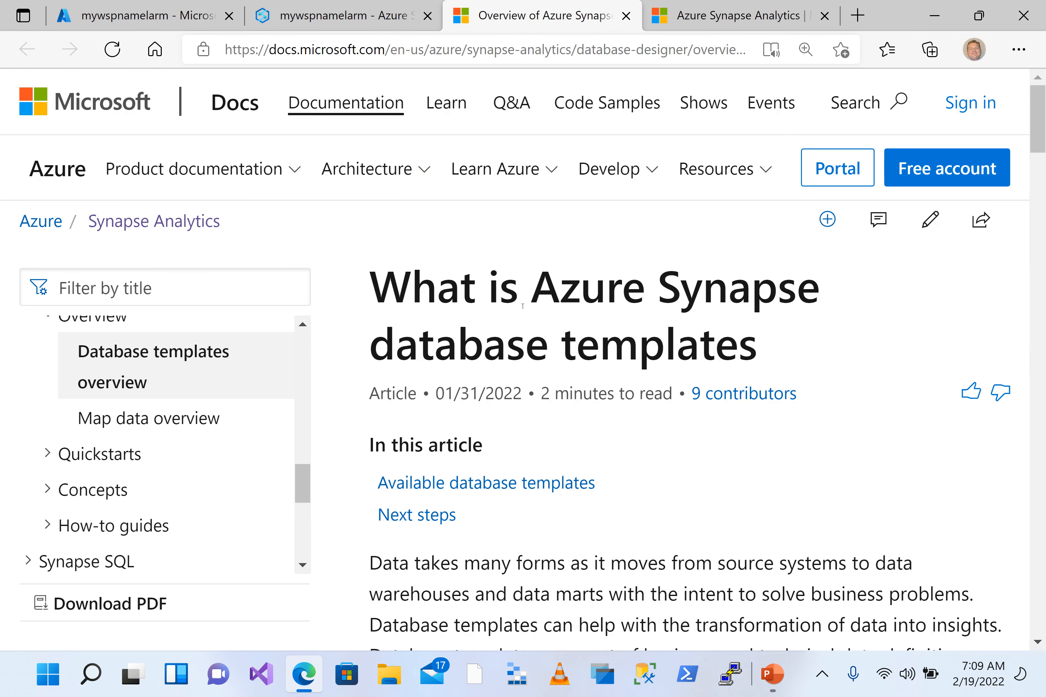
pyautogui.click(363, 17)
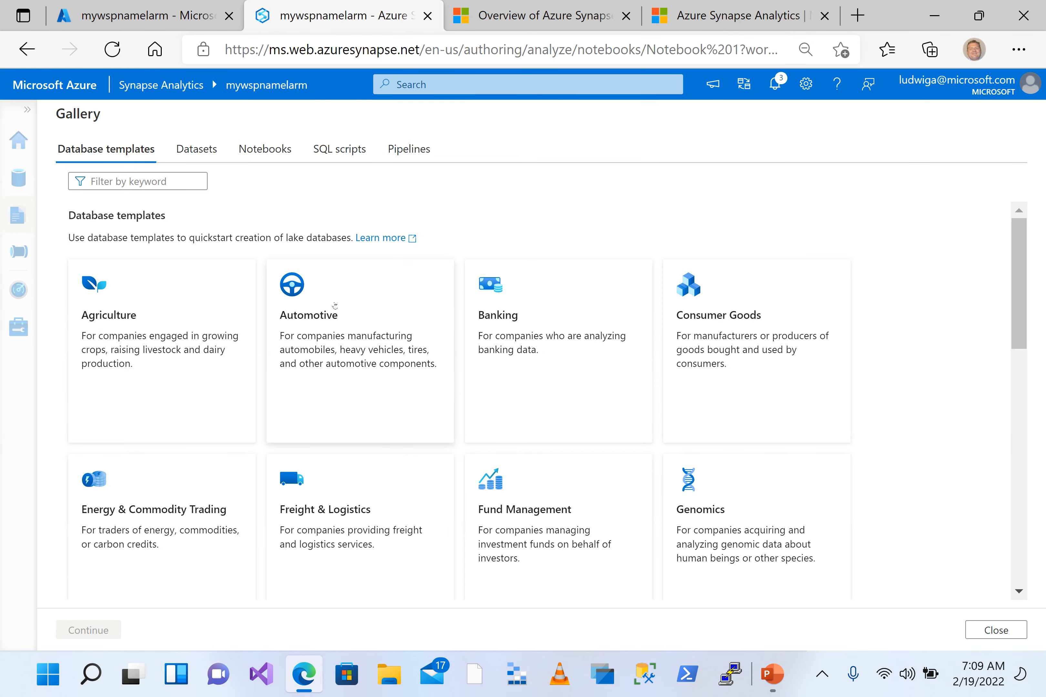
# Step: Look over the sample datasets and sample notebooks offered in the gallery
pyautogui.click(213, 150)
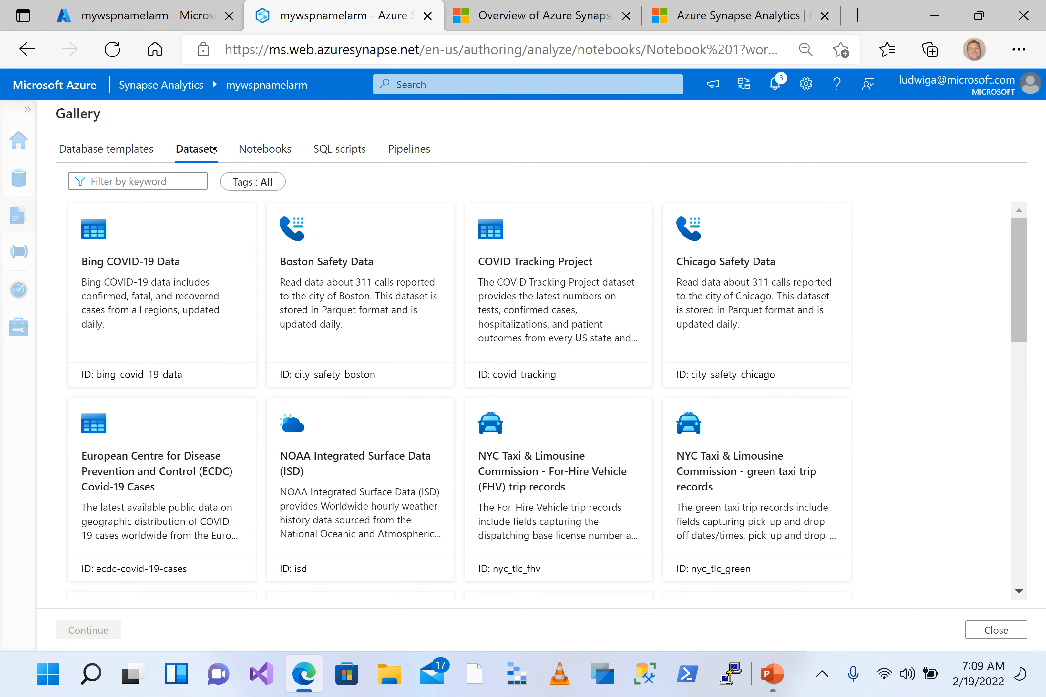
pyautogui.click(260, 152)
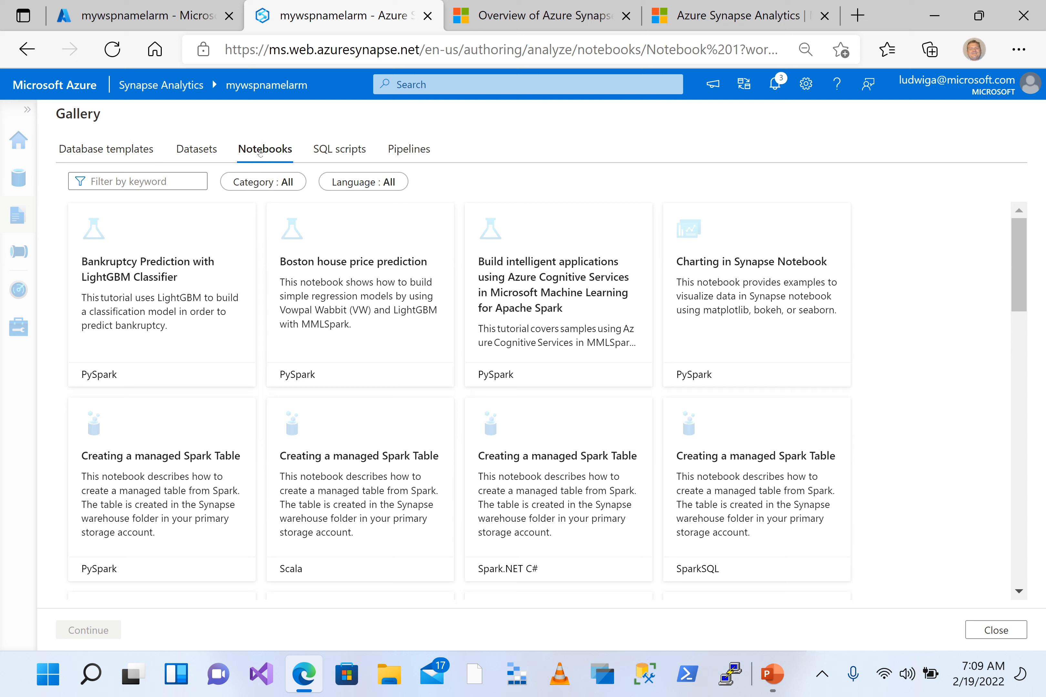
pyautogui.click(189, 150)
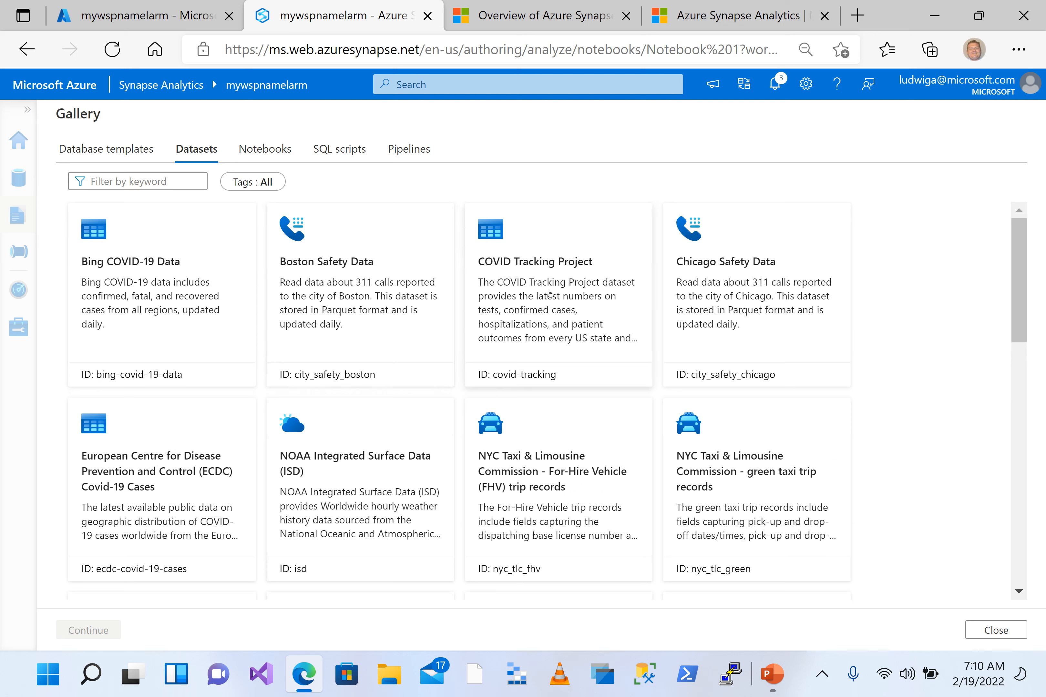
pyautogui.click(272, 153)
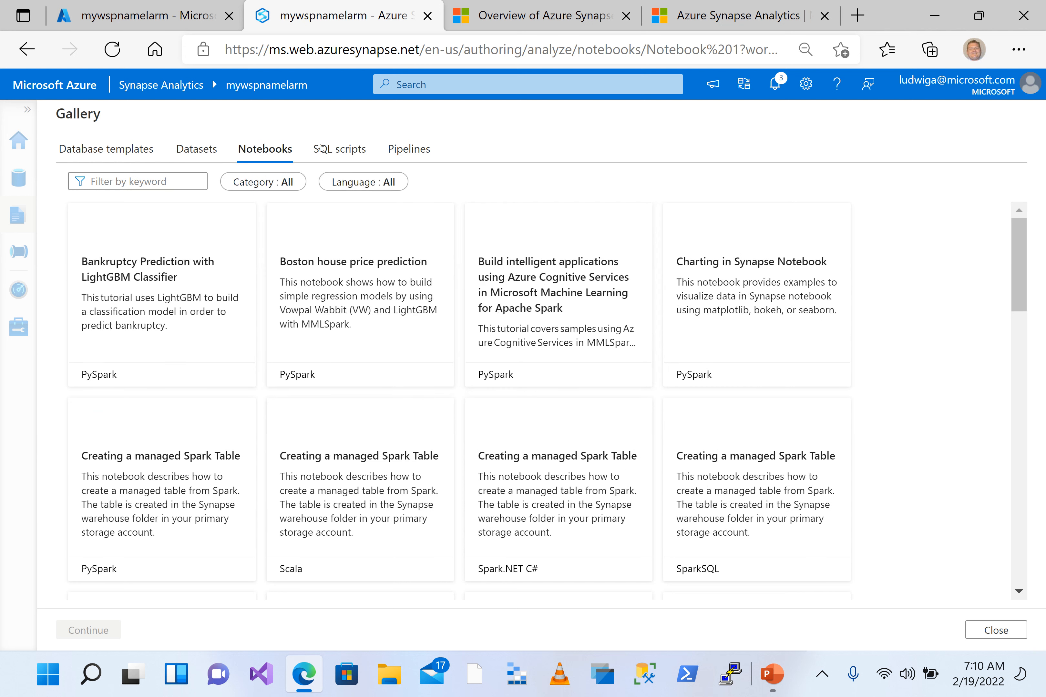
# Step: Preview the Bulk Copy from Files to Database pipeline template, check the linked services available for GetMetadataDataset, and cancel
pyautogui.click(419, 153)
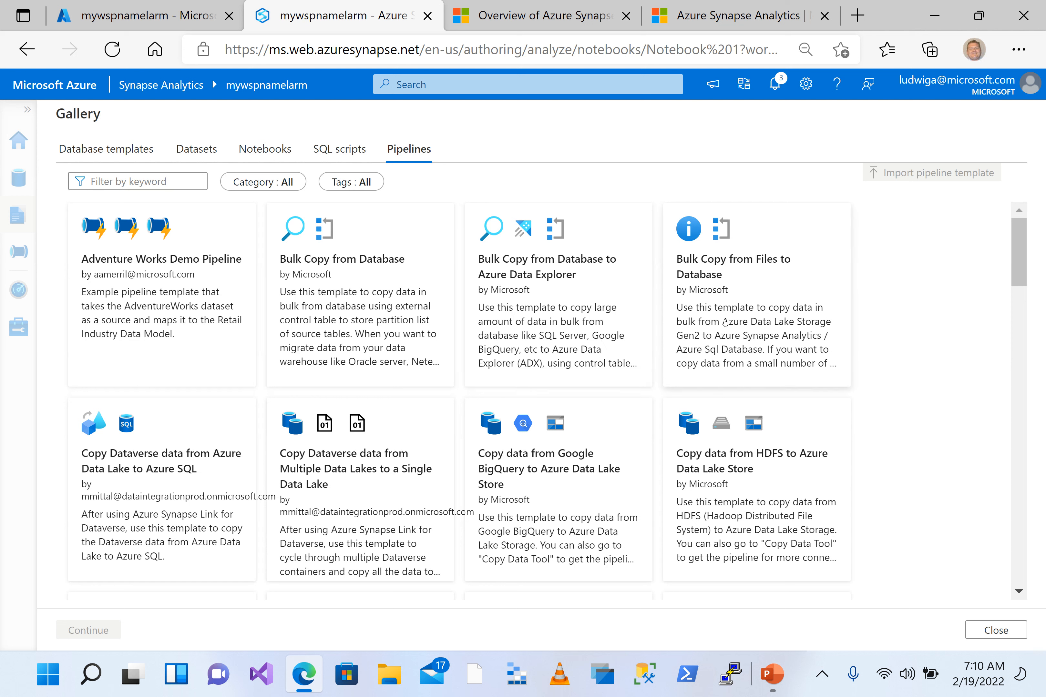
pyautogui.click(740, 336)
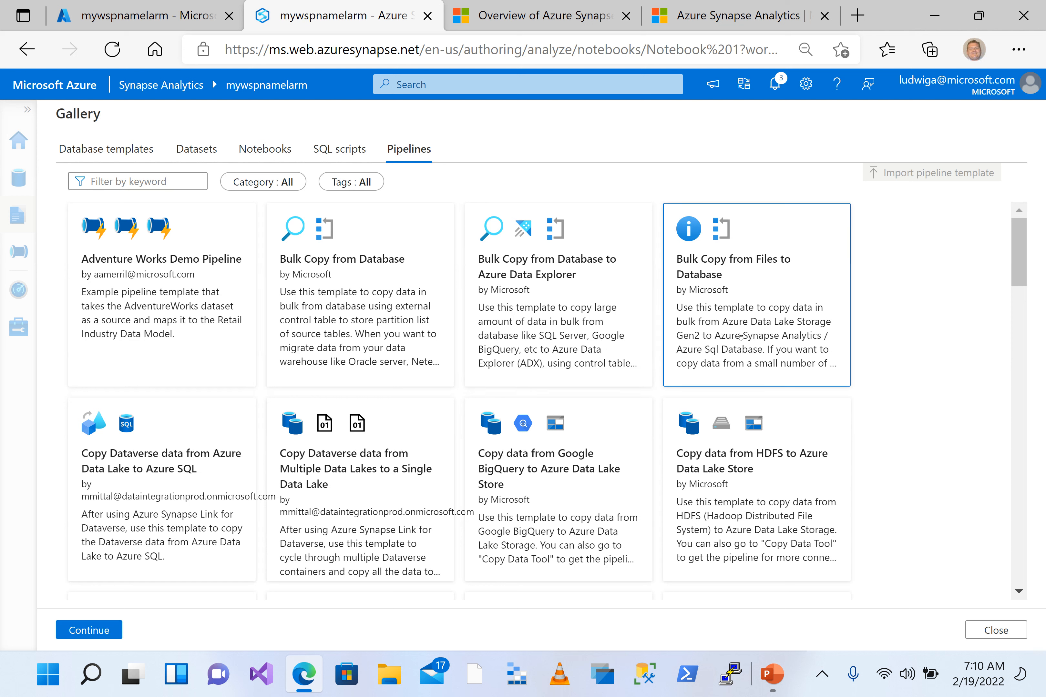
pyautogui.click(90, 628)
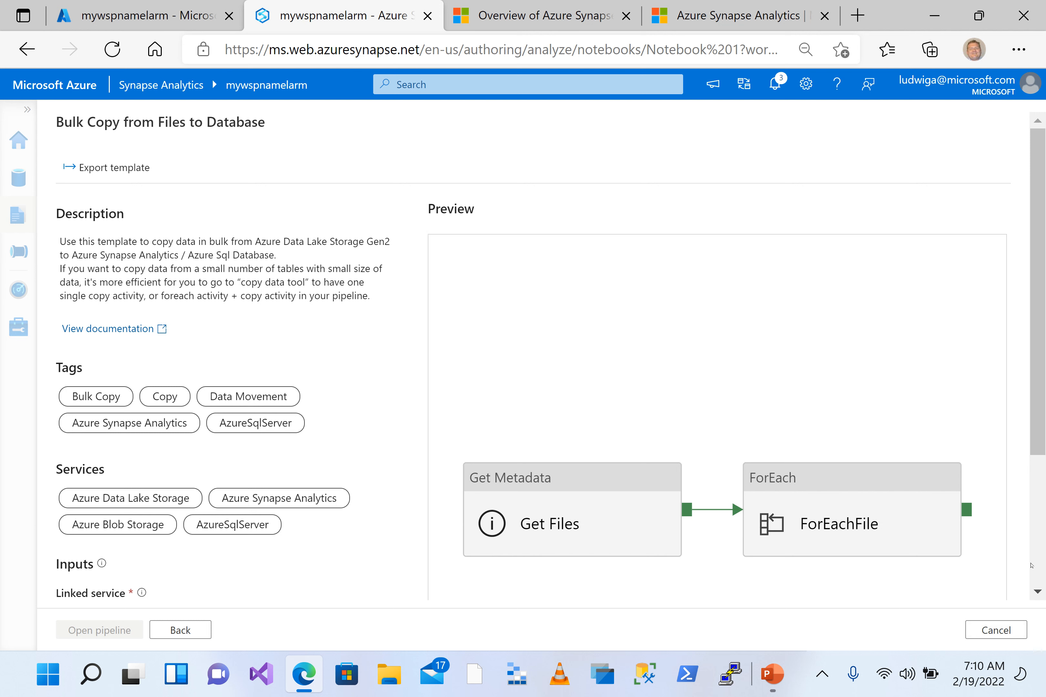
pyautogui.scroll(-4, 626, 441)
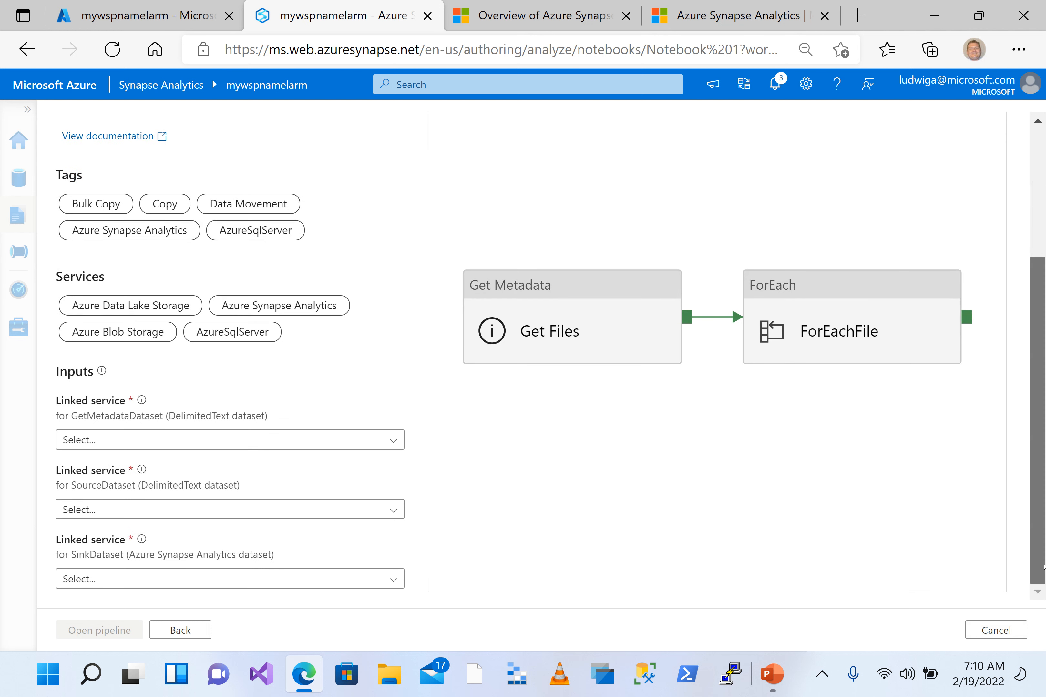
pyautogui.click(258, 441)
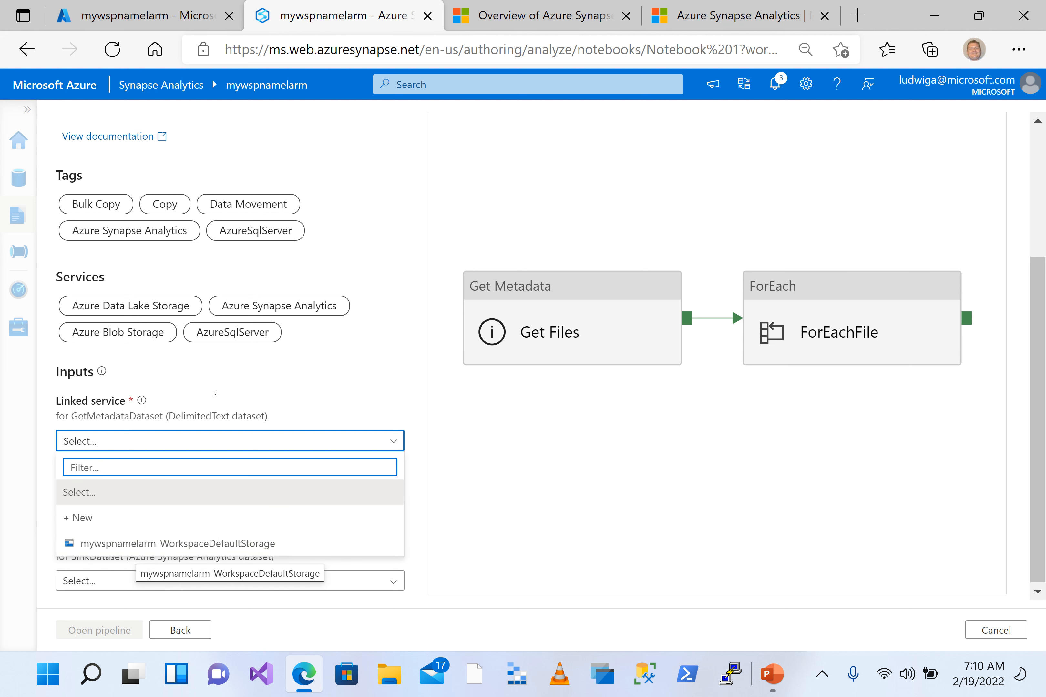
pyautogui.click(225, 397)
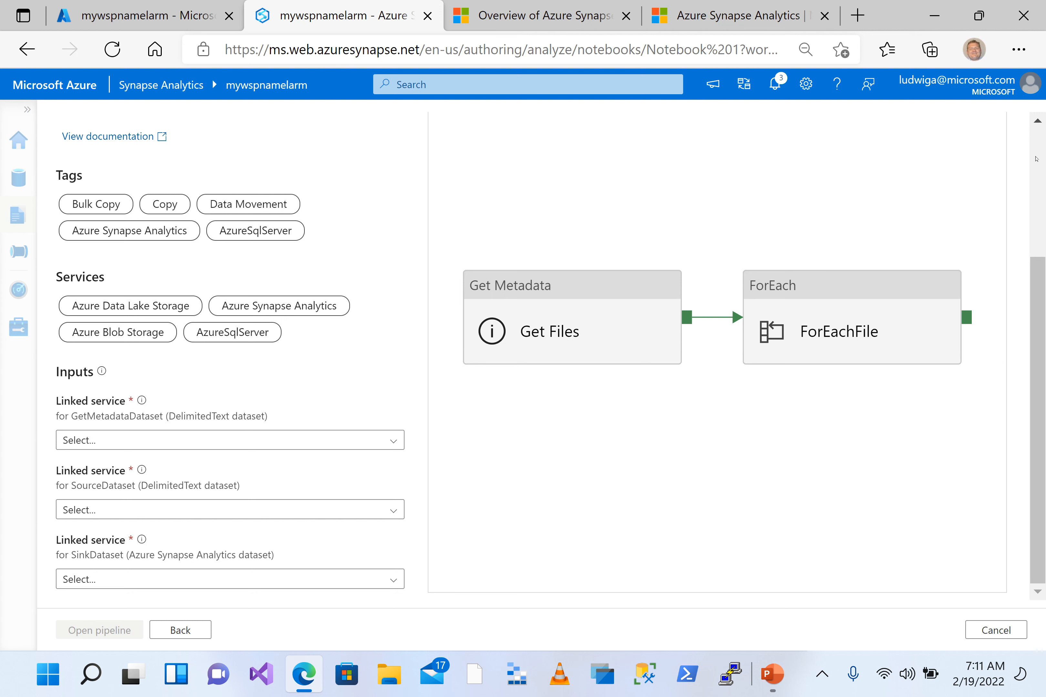
pyautogui.scroll(4, 1035, 159)
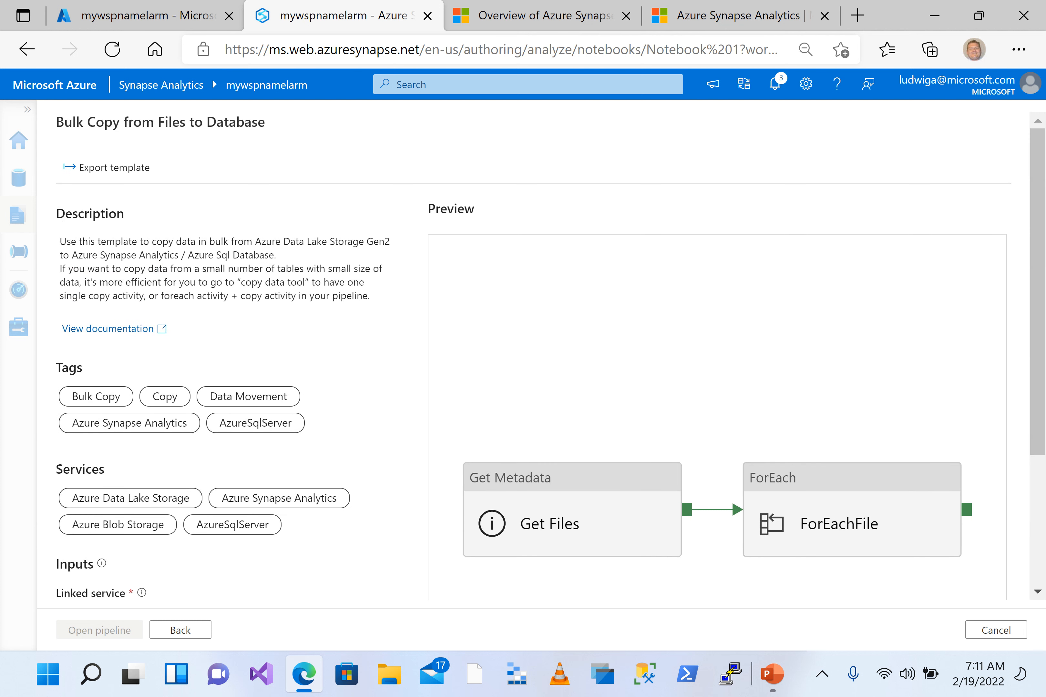
pyautogui.click(996, 630)
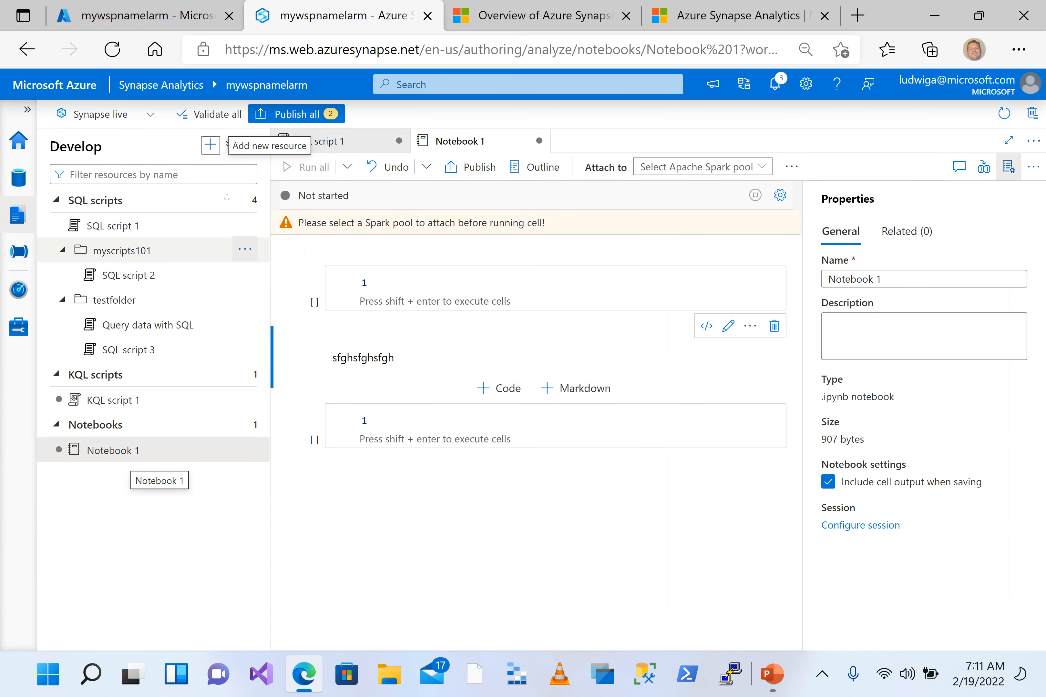
# Step: Reopen the gallery and browse the available pipeline templates down to the data analytics and anonymization ones
pyautogui.click(207, 143)
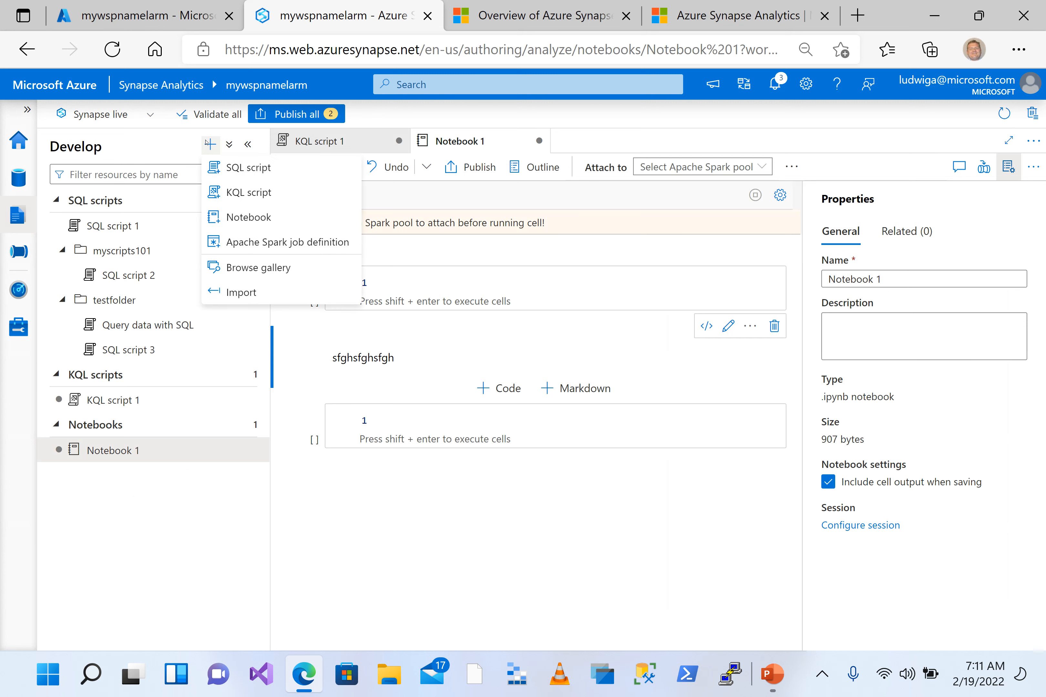
pyautogui.click(257, 268)
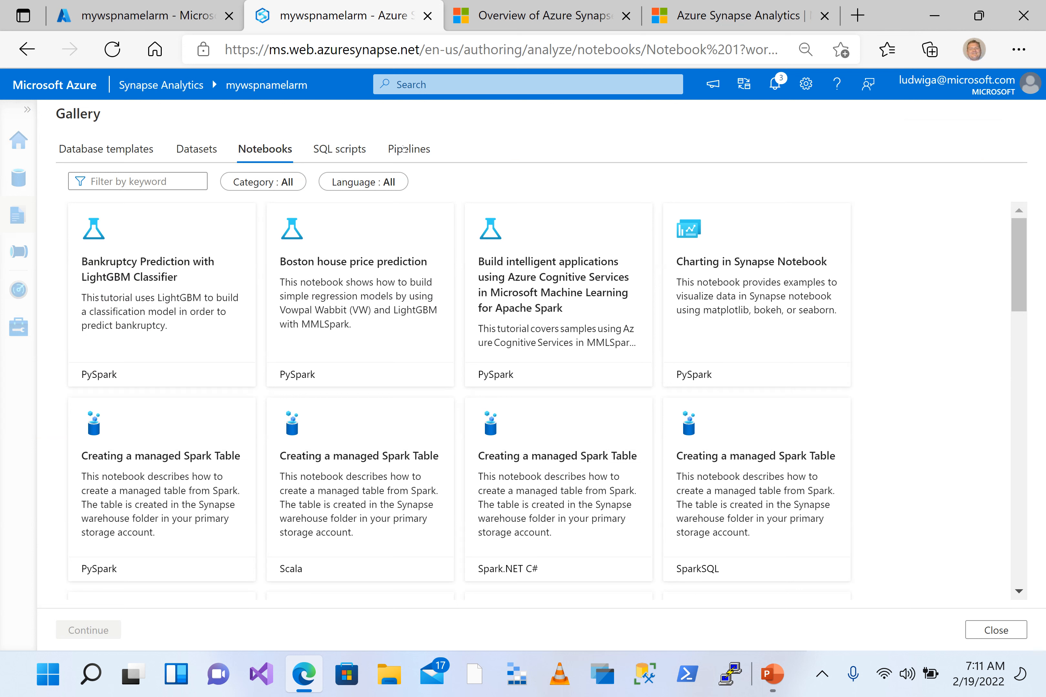
pyautogui.click(417, 152)
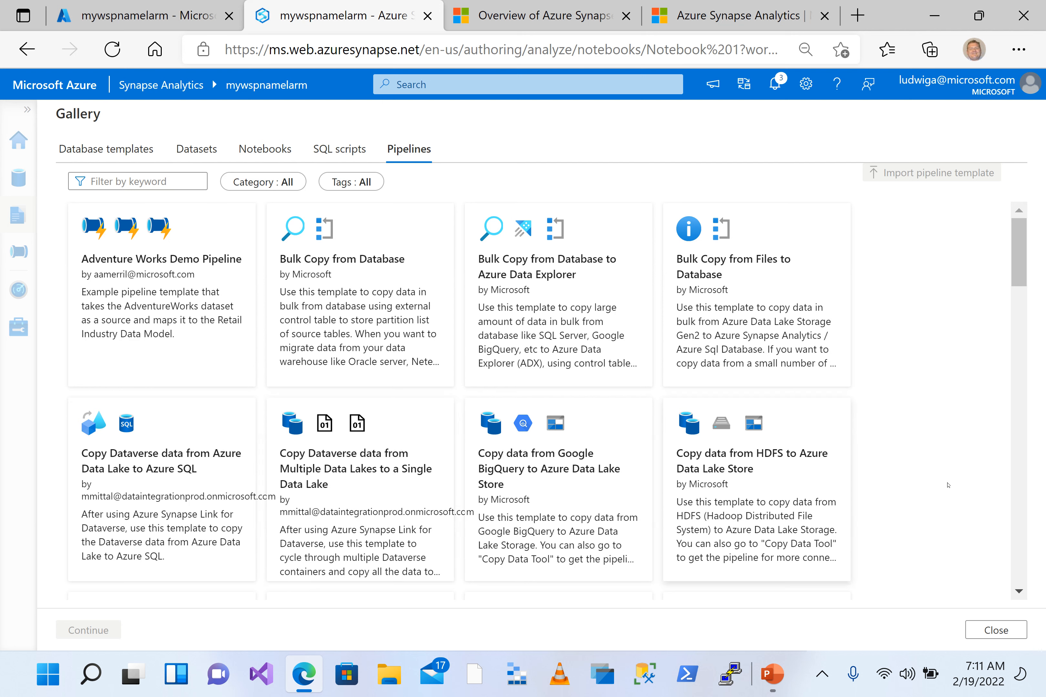
pyautogui.scroll(-6, 1014, 535)
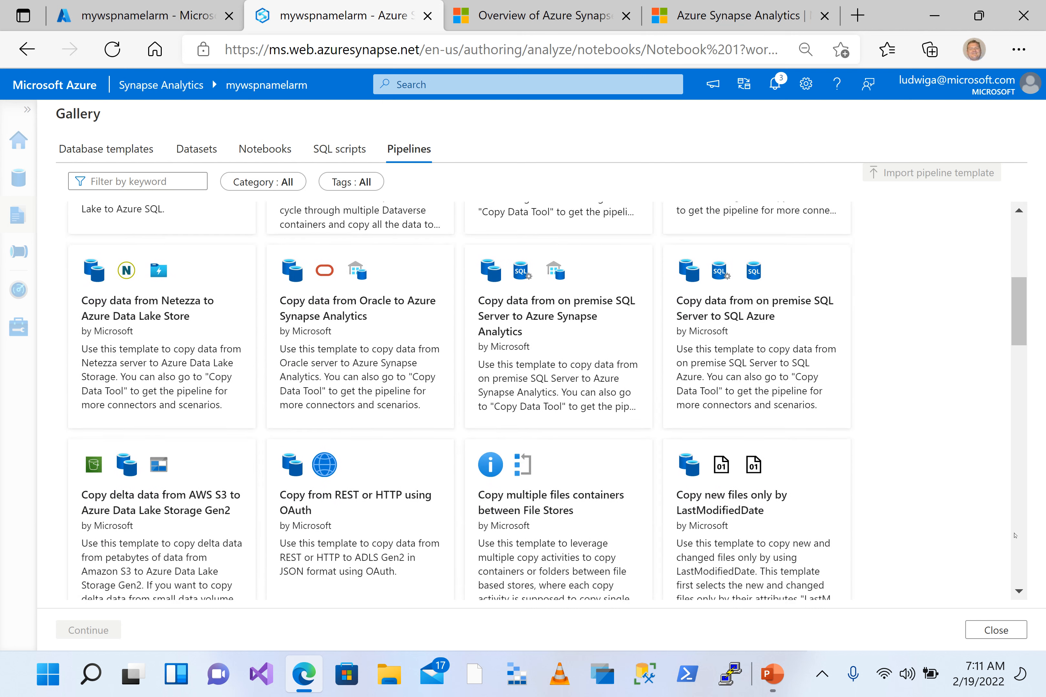
pyautogui.scroll(-5, 1015, 535)
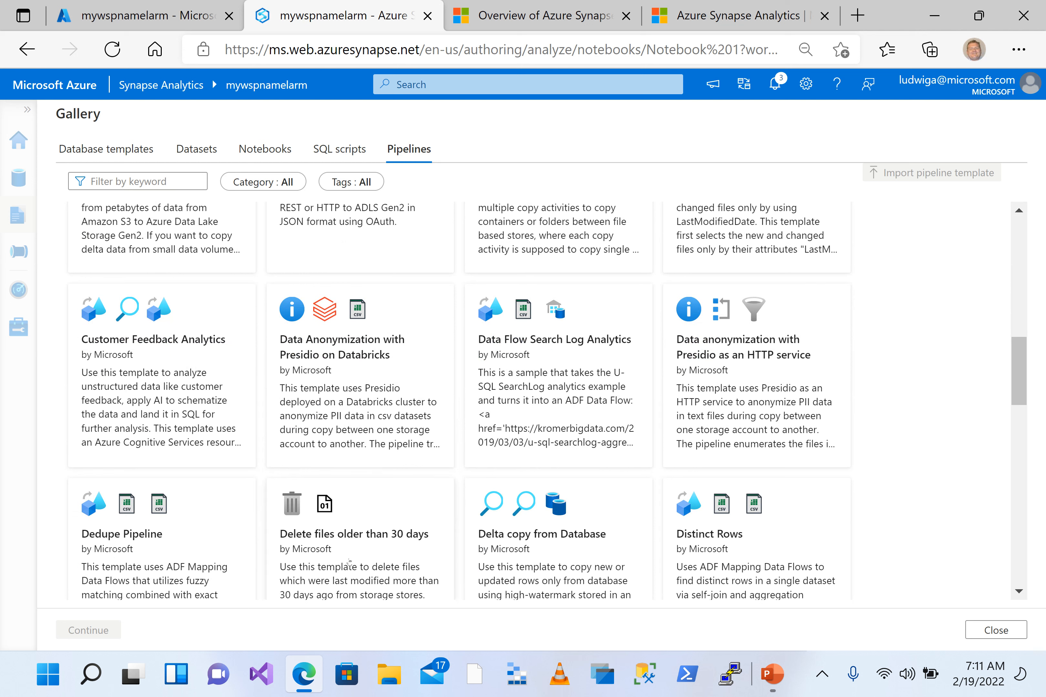
# Step: Open the Customer Feedback Analytics pipeline template and examine all the linked service inputs it requires
pyautogui.click(159, 356)
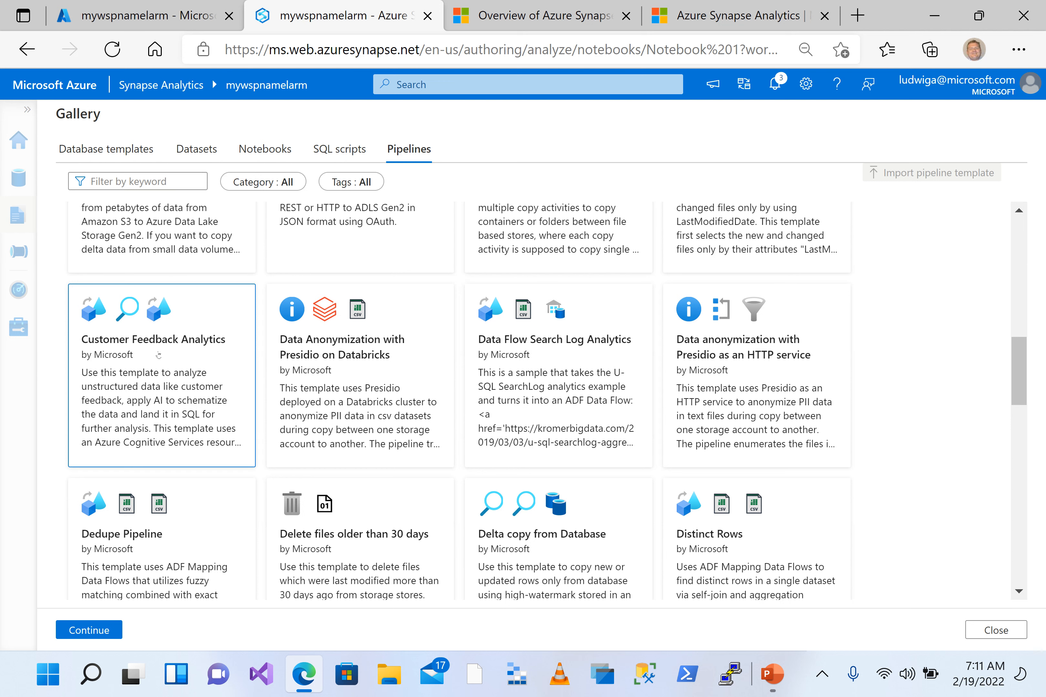
pyautogui.click(92, 629)
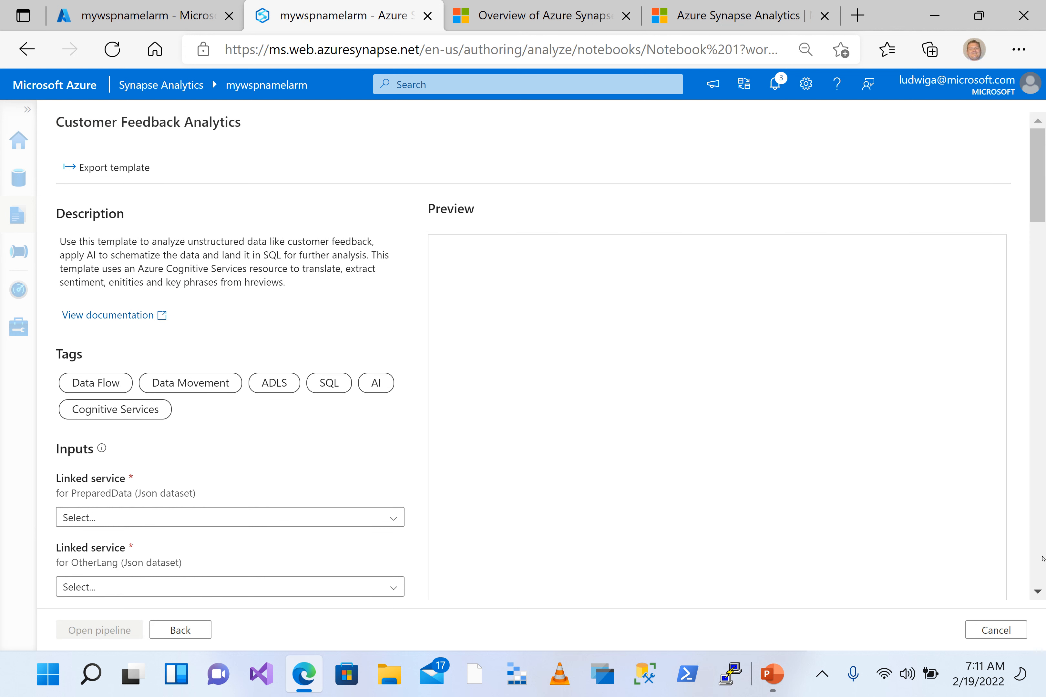
pyautogui.scroll(-6, 1042, 559)
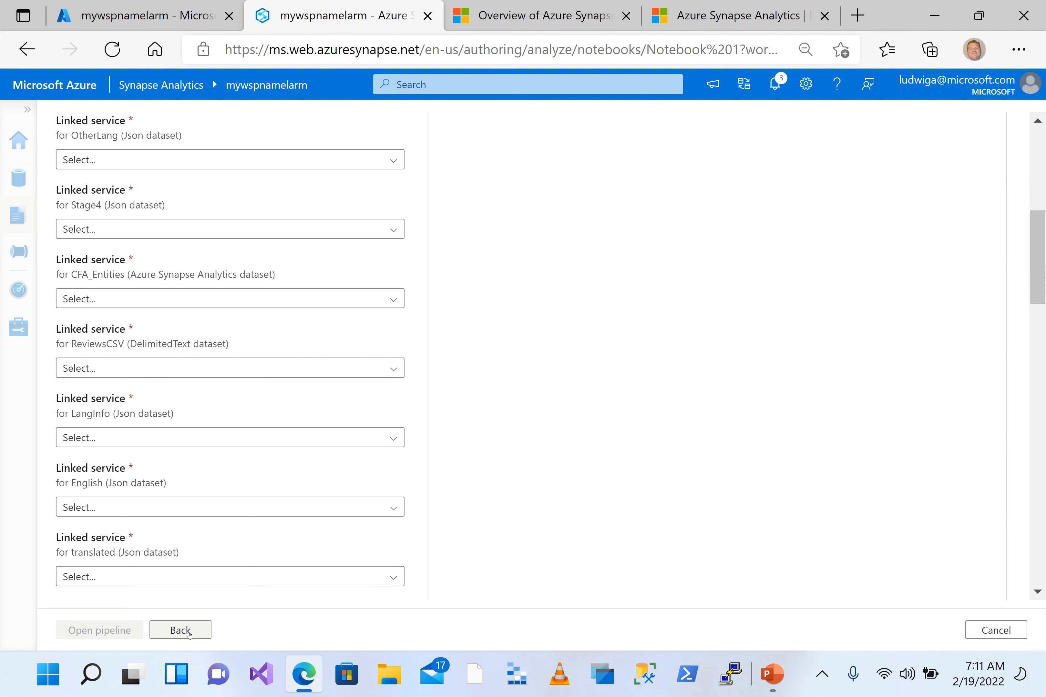
pyautogui.scroll(-10, 531, 504)
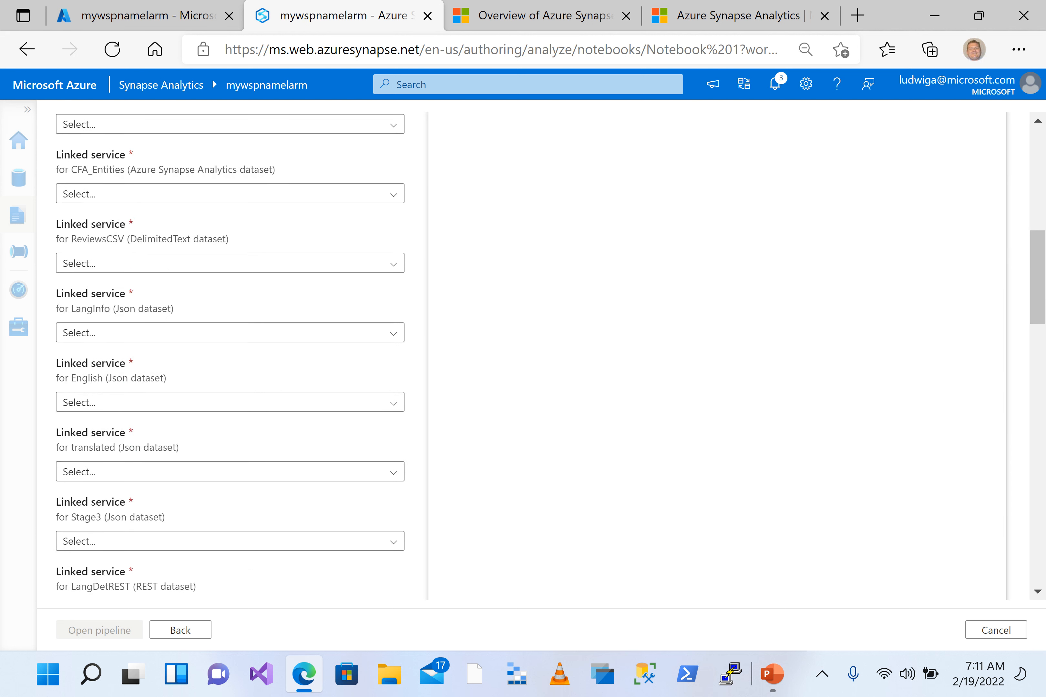
pyautogui.scroll(-8, 531, 504)
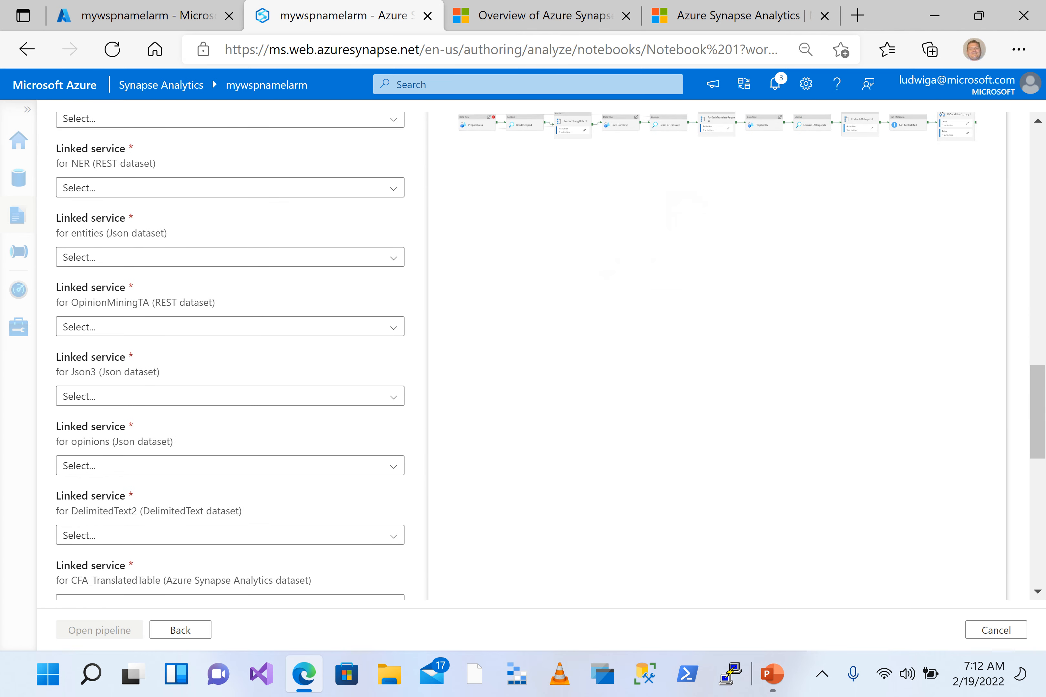
pyautogui.scroll(-8, 530, 504)
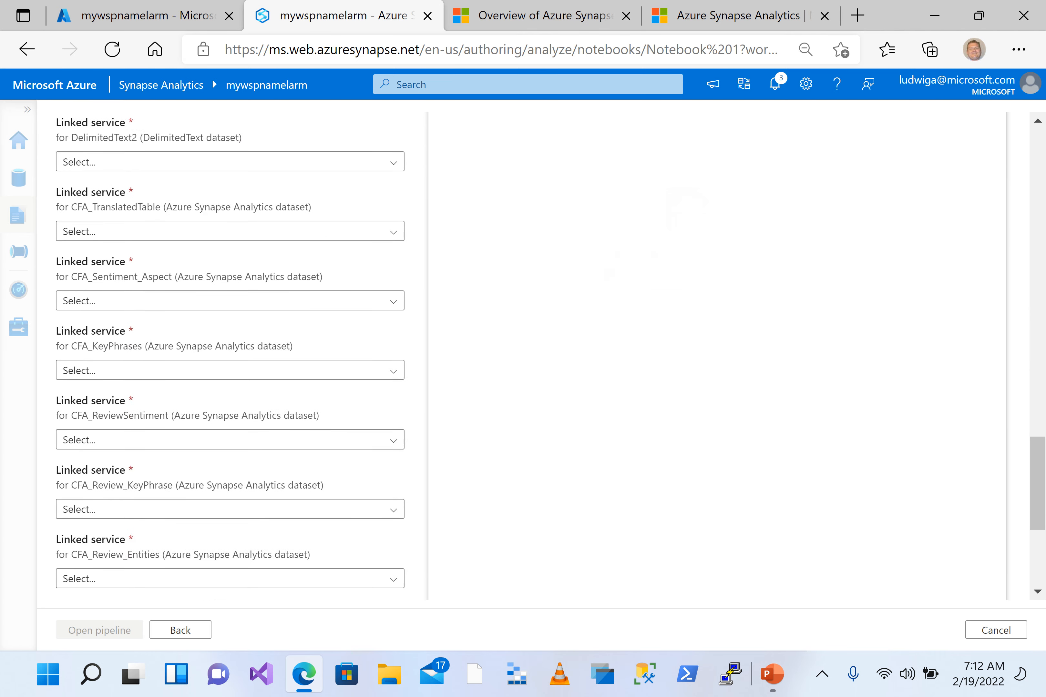
pyautogui.scroll(-6, 531, 504)
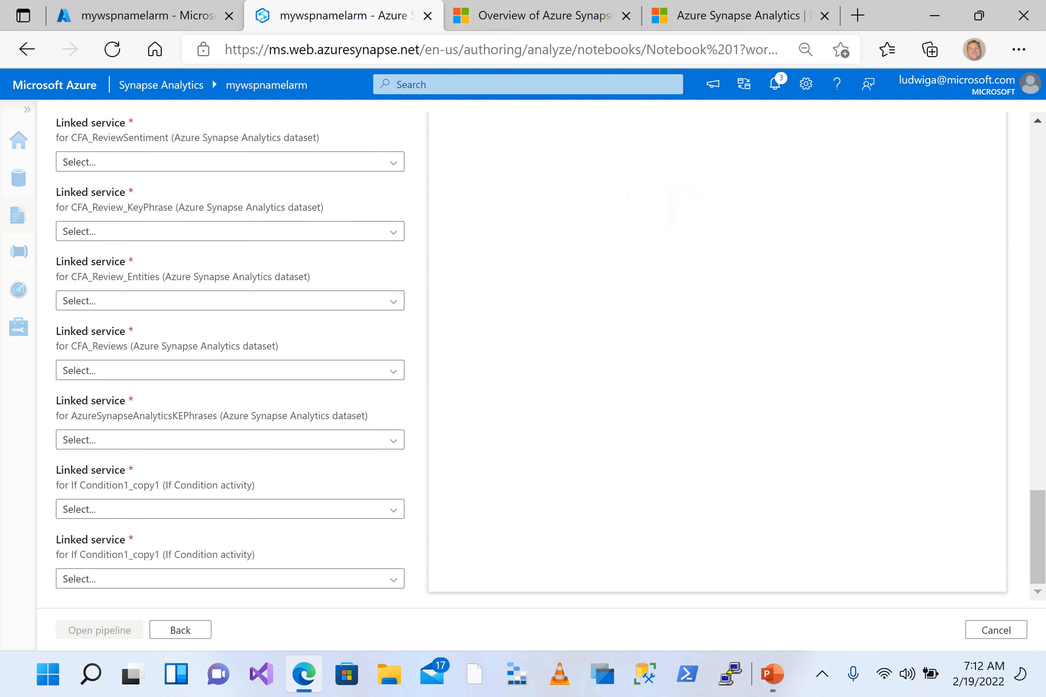
# Step: Open the Customer Feedback Analytics template's documentation and read its GitHub readme, from the analysis process and required assets to the resulting SQL pool tables
pyautogui.scroll(20, 324, 467)
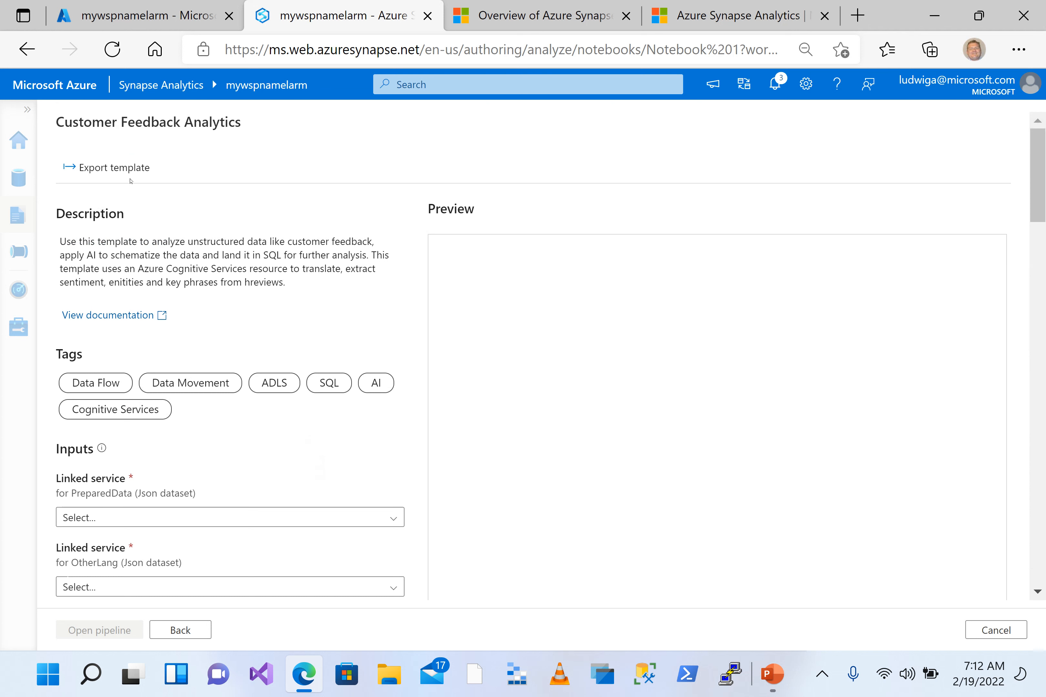
pyautogui.click(138, 321)
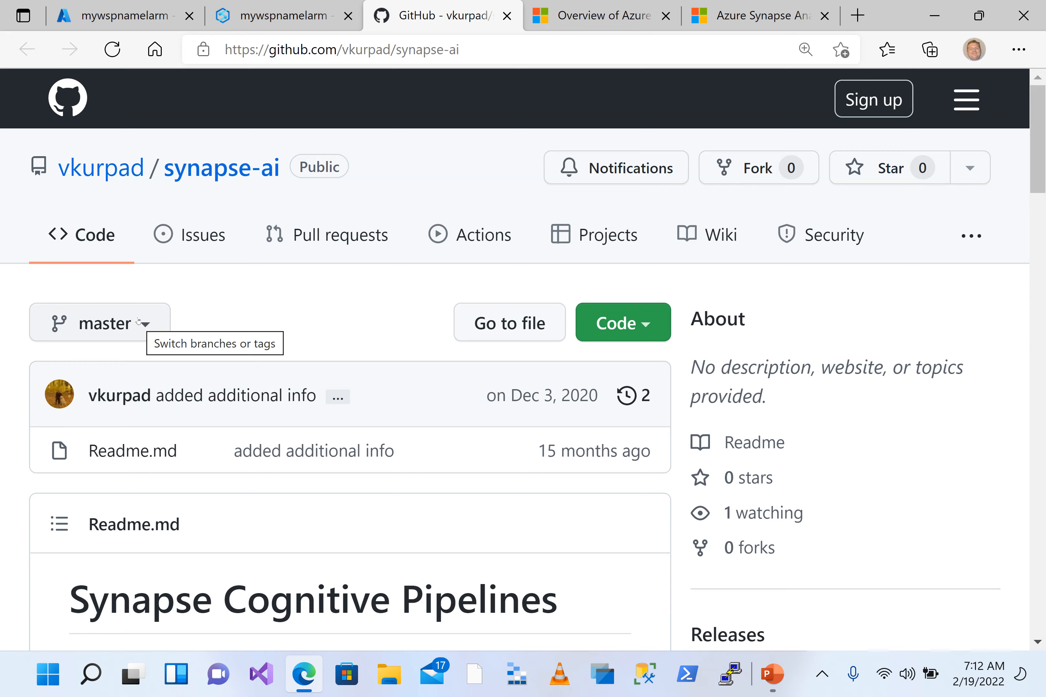
pyautogui.scroll(-8, 138, 321)
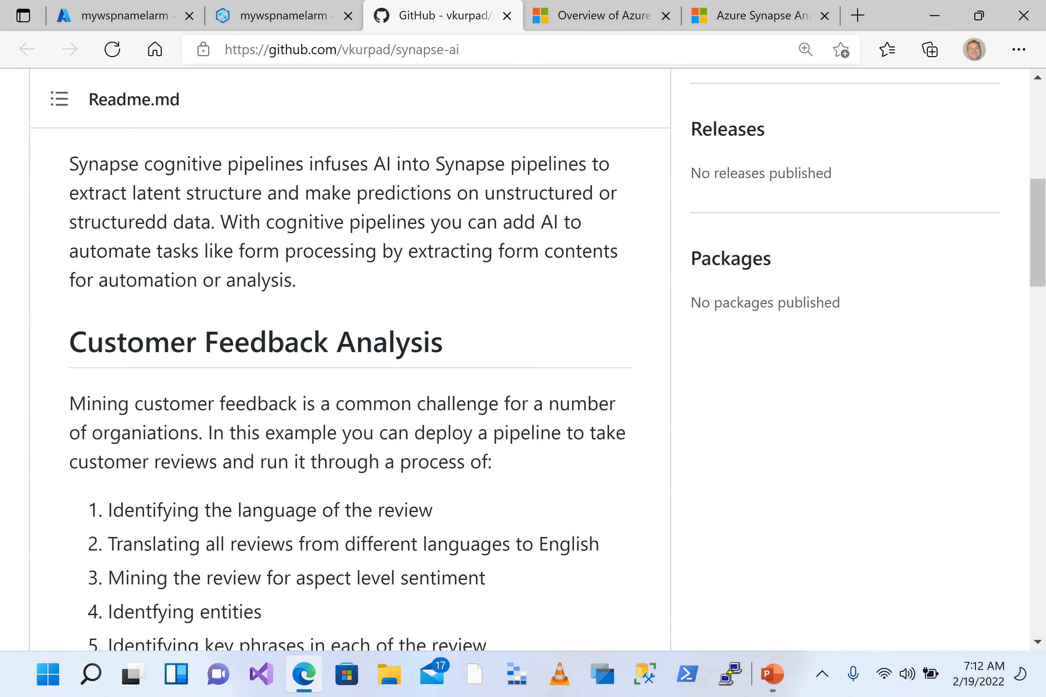
pyautogui.scroll(-4, 540, 360)
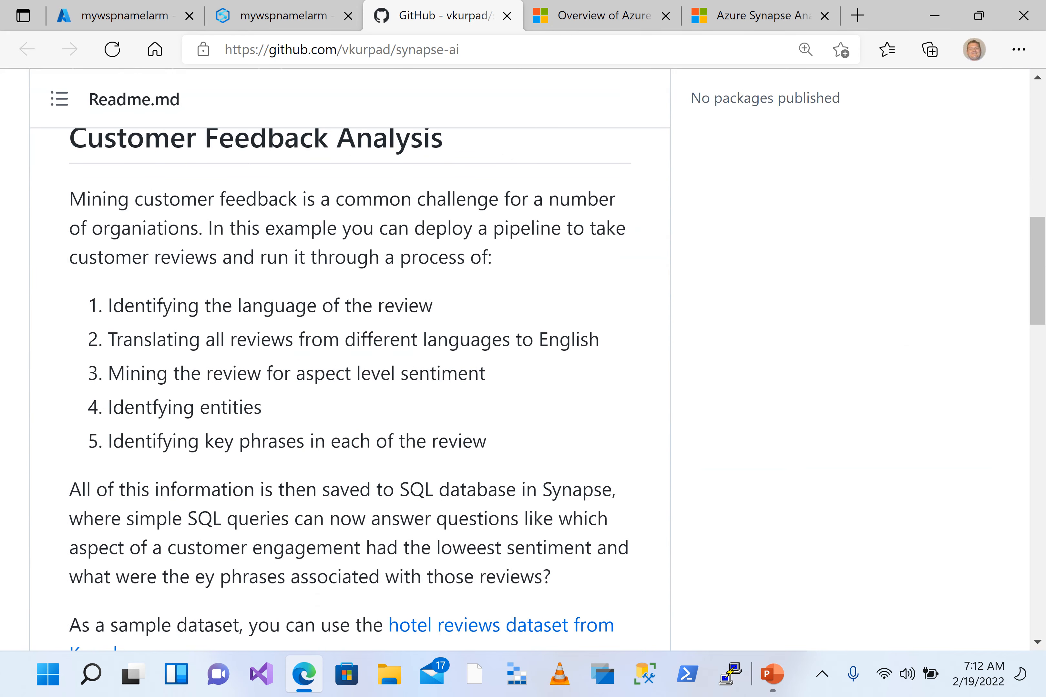
pyautogui.scroll(-8, 351, 360)
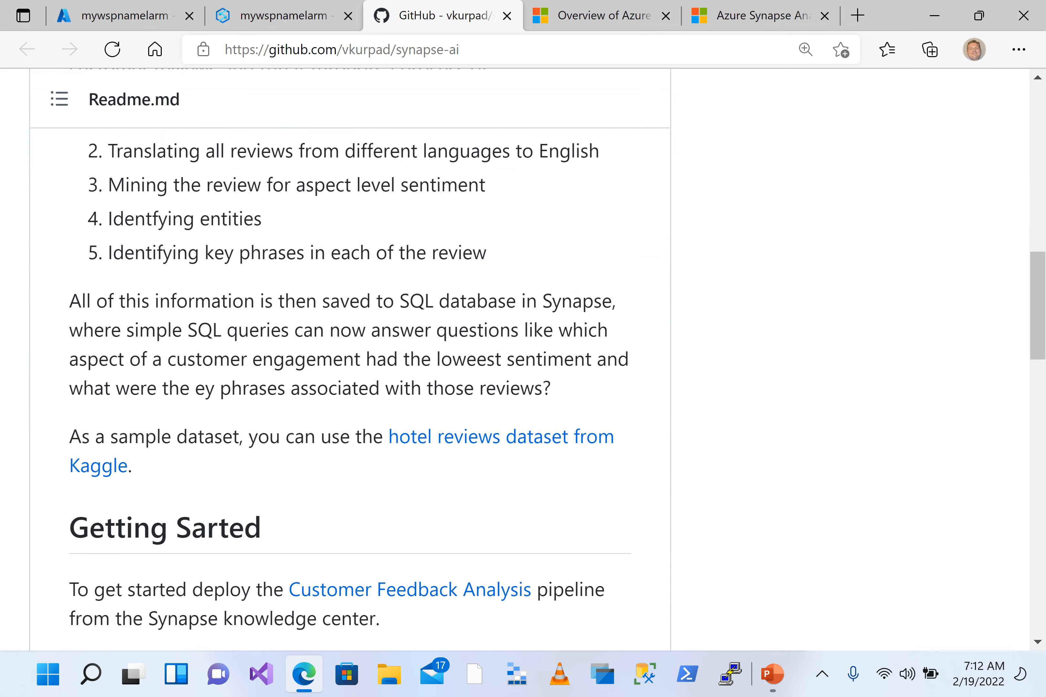
pyautogui.scroll(-10, 351, 360)
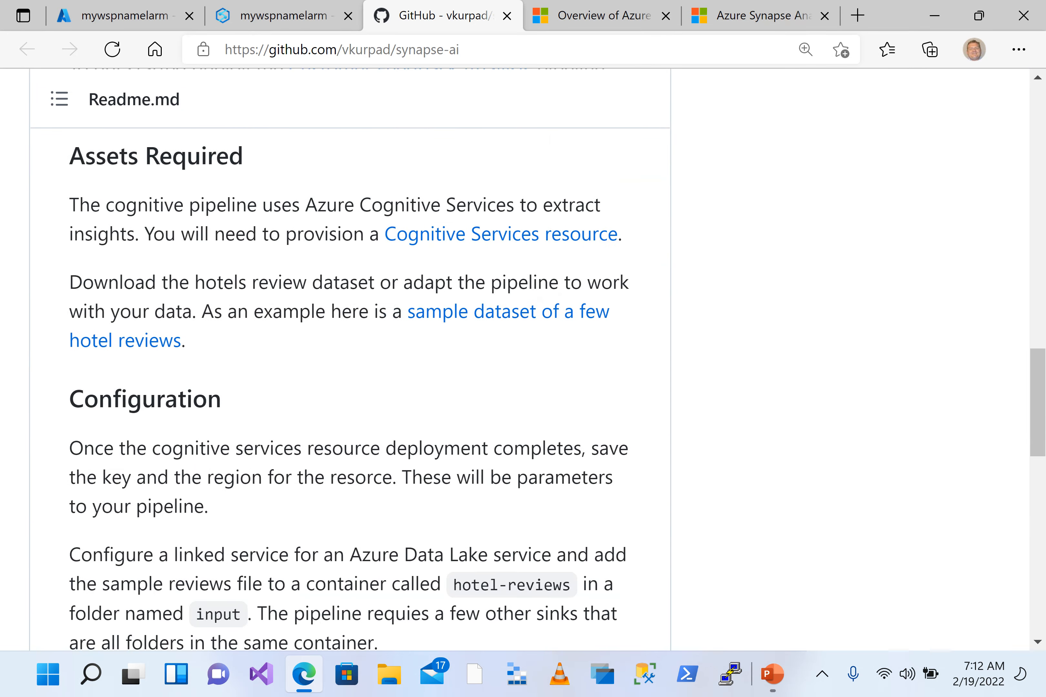
pyautogui.scroll(-10, 351, 360)
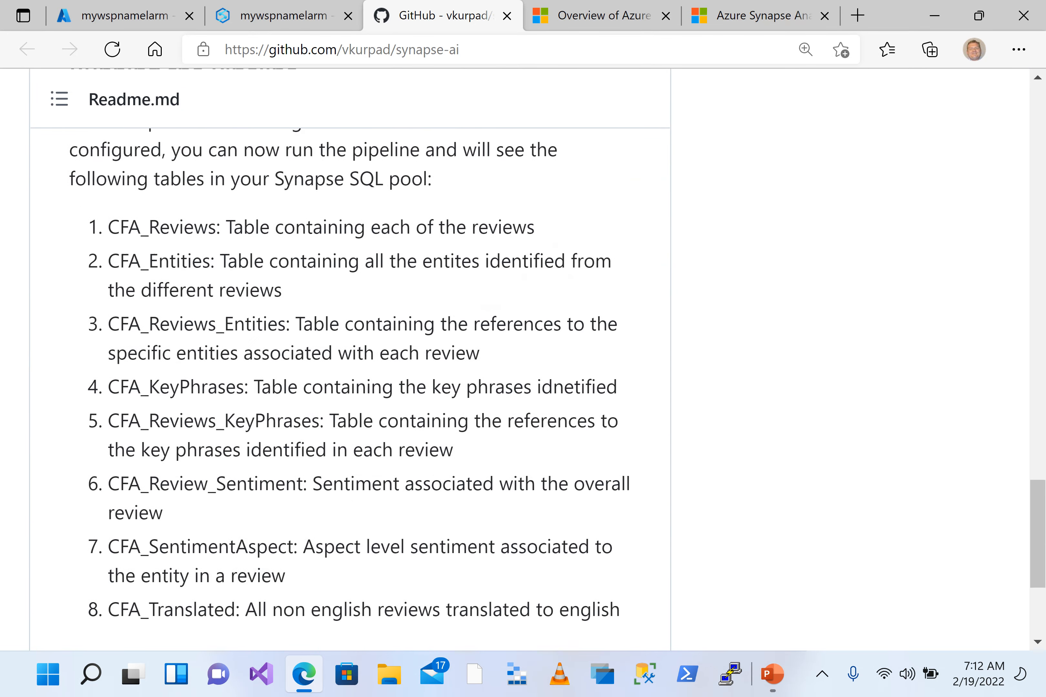
pyautogui.scroll(-2, 351, 360)
pyautogui.scroll(5, 350, 360)
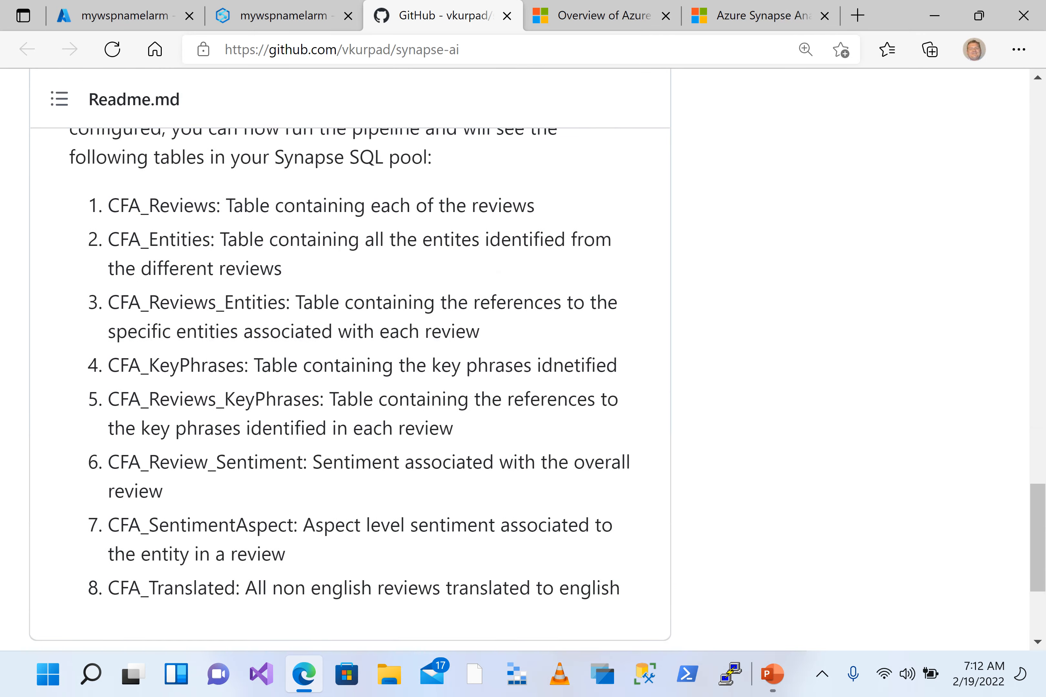
pyautogui.scroll(-5, 350, 360)
pyautogui.scroll(10, 351, 360)
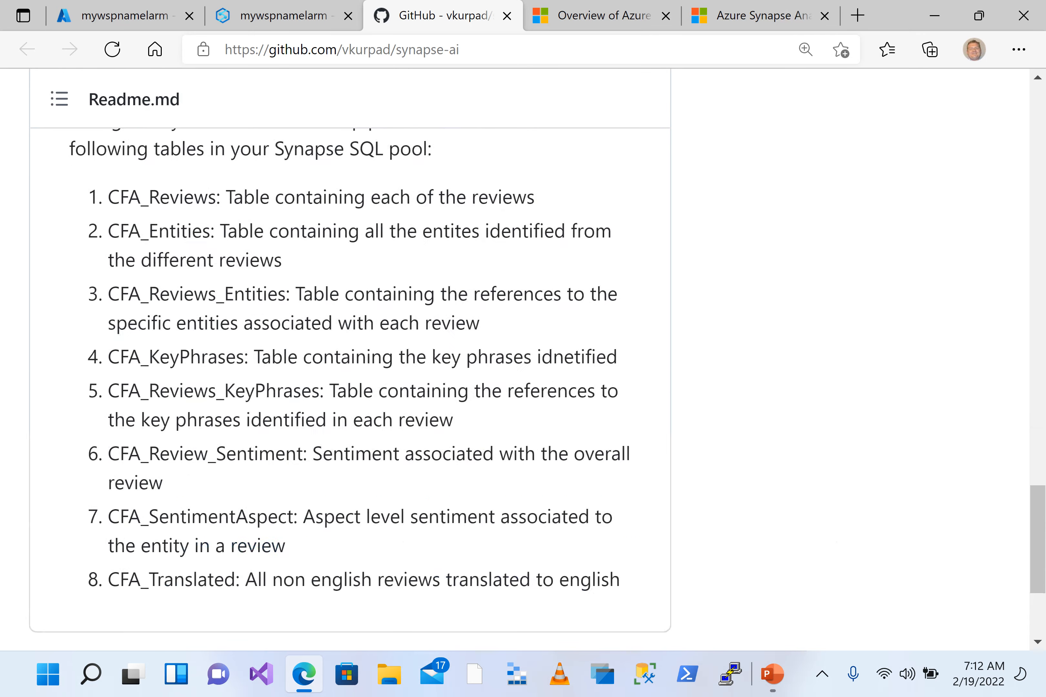
pyautogui.scroll(12, 2, 265)
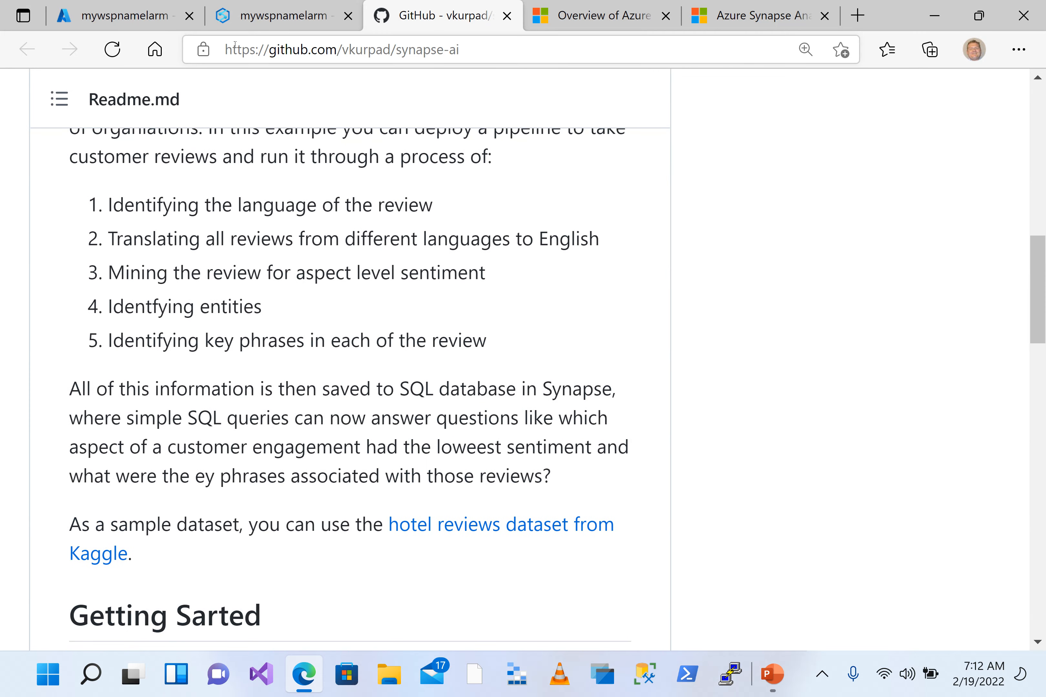
# Step: Switch to the workspace overview in the Azure portal, and return to the Customer Feedback Analytics template in Synapse Studio
pyautogui.click(266, 17)
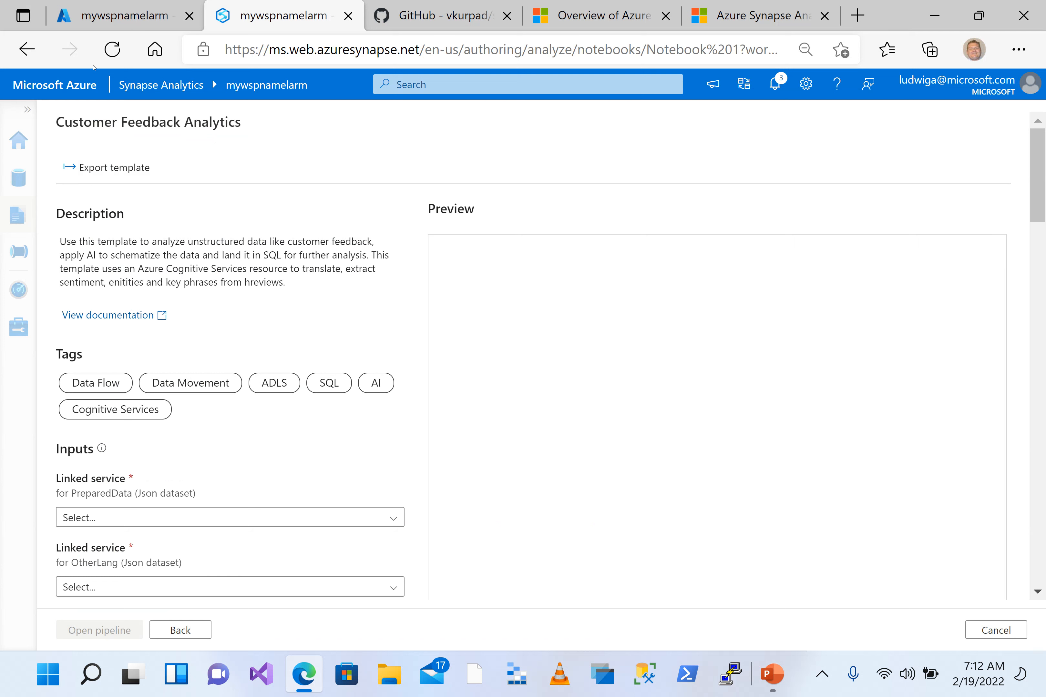
pyautogui.click(113, 20)
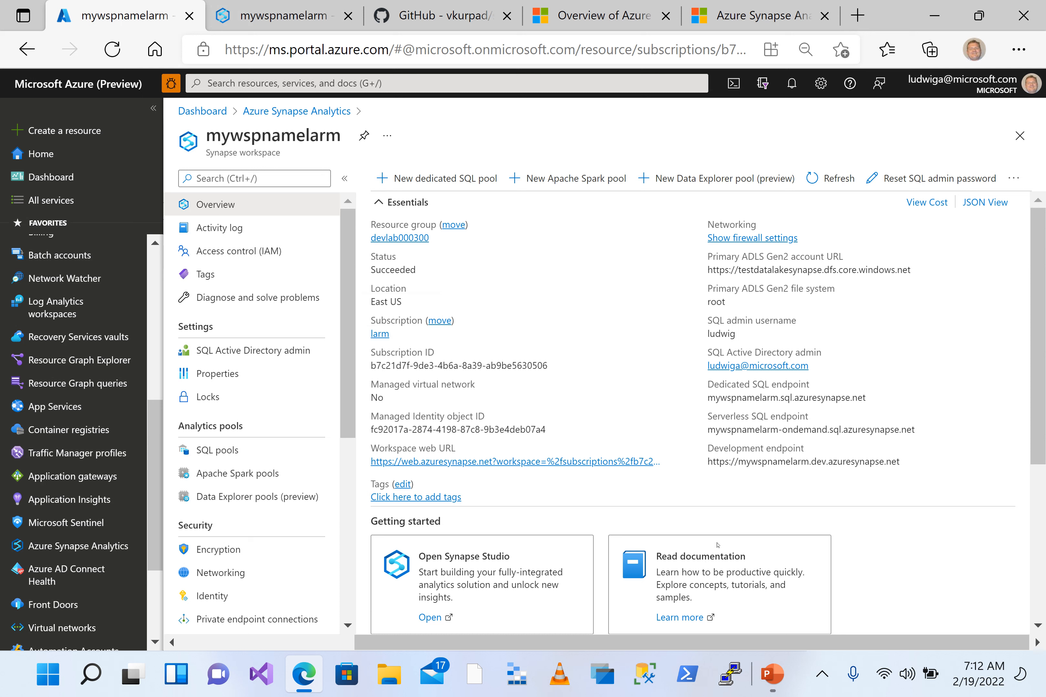
pyautogui.hotkey('alt', 'Tab')
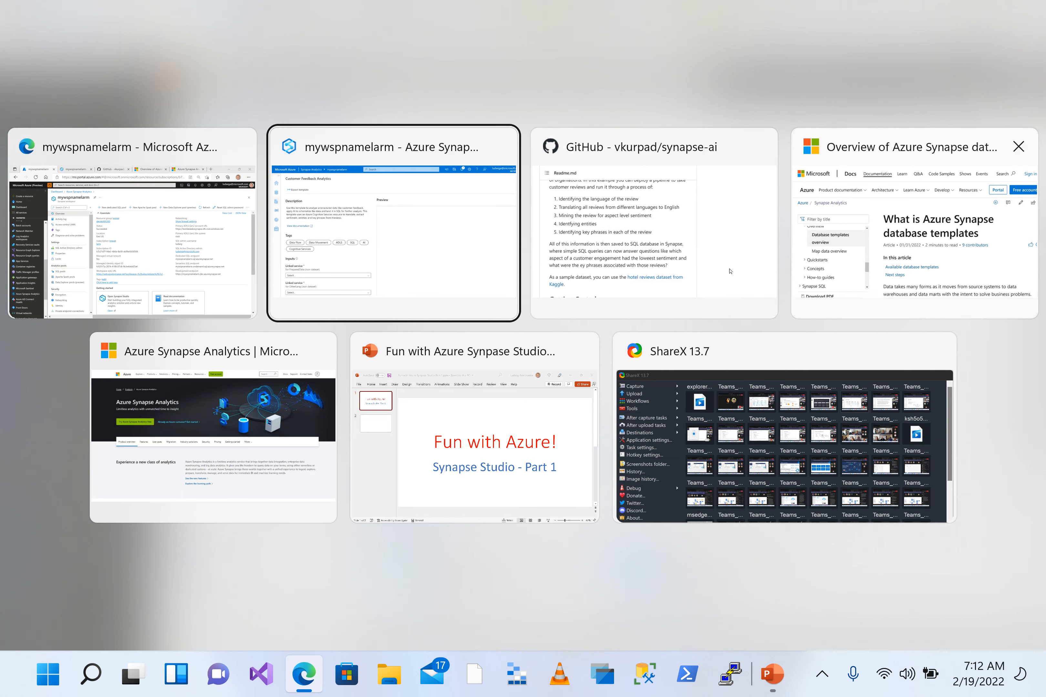
pyautogui.click(377, 230)
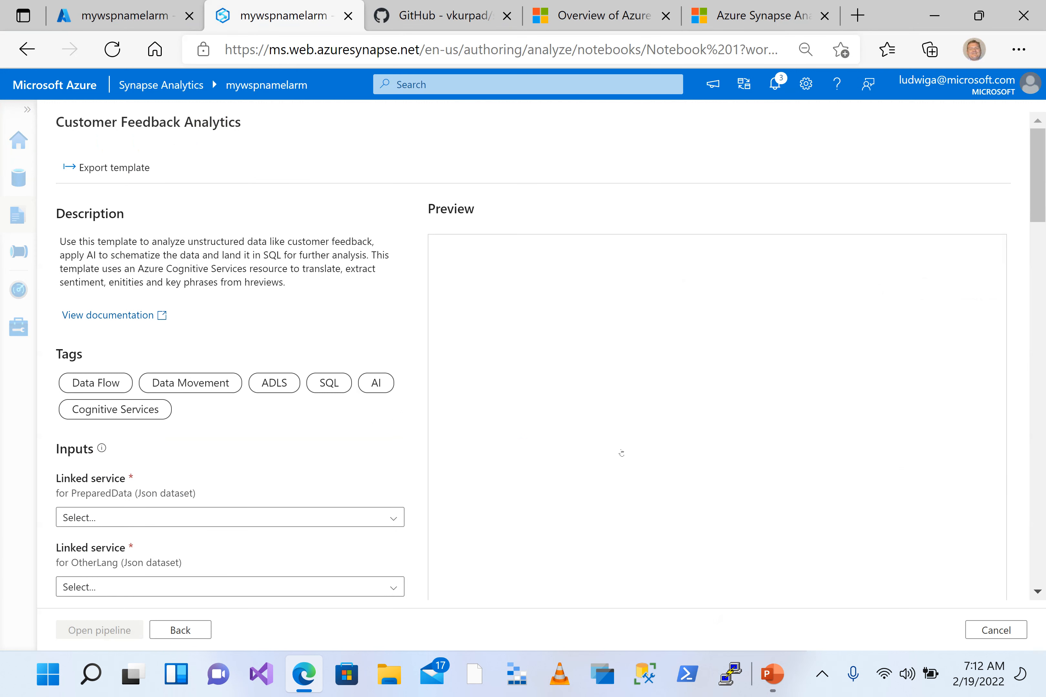